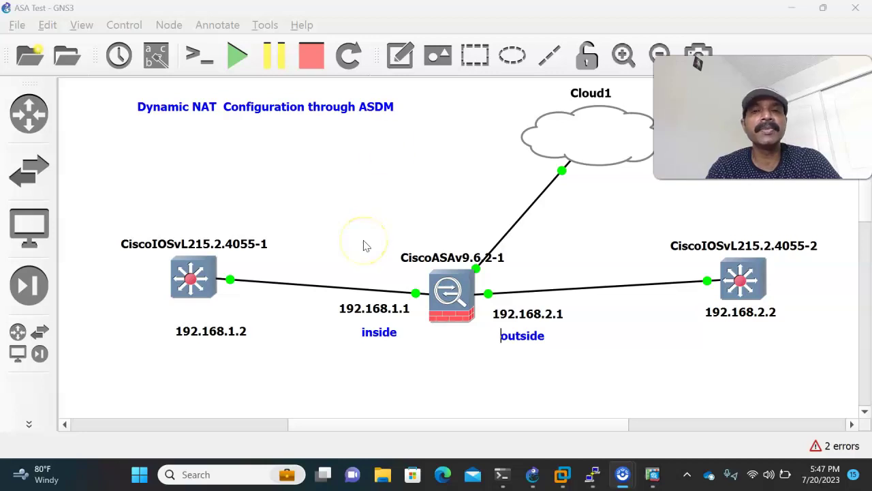
# Review the network topology in GNS3 and open the interface list under Device Setup in Cisco ASDM.
pyautogui.click(652, 474)
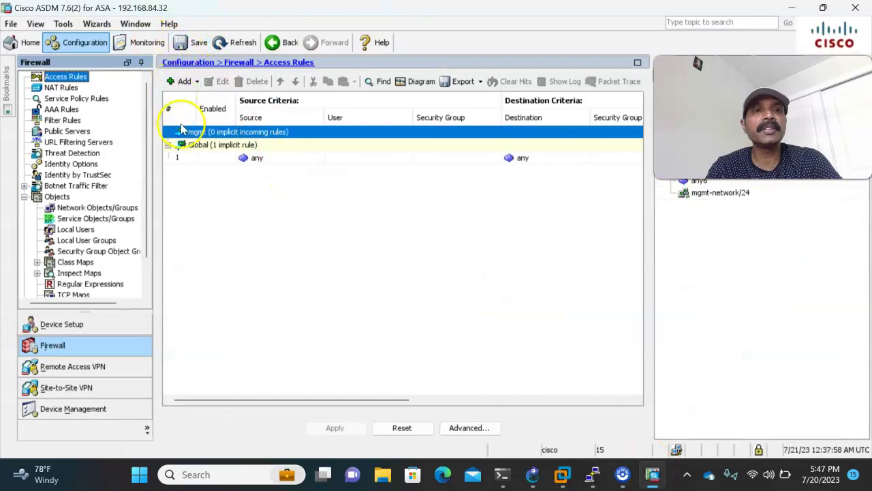
pyautogui.click(531, 473)
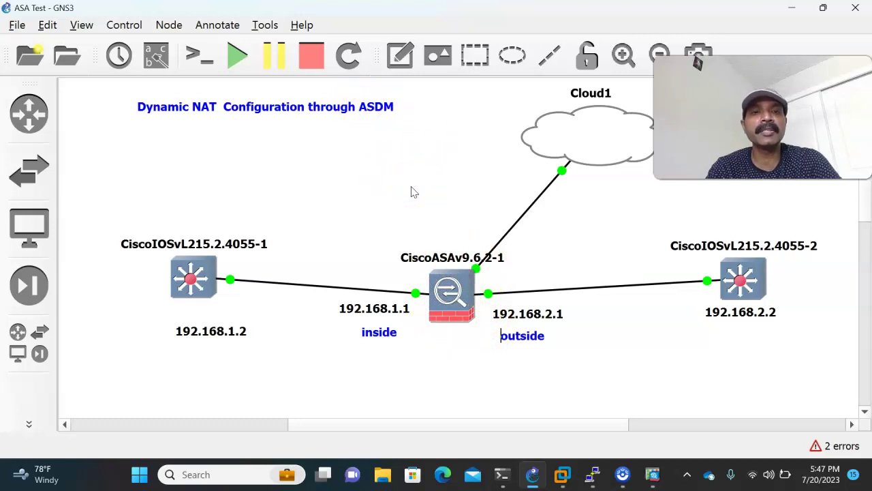
pyautogui.click(652, 475)
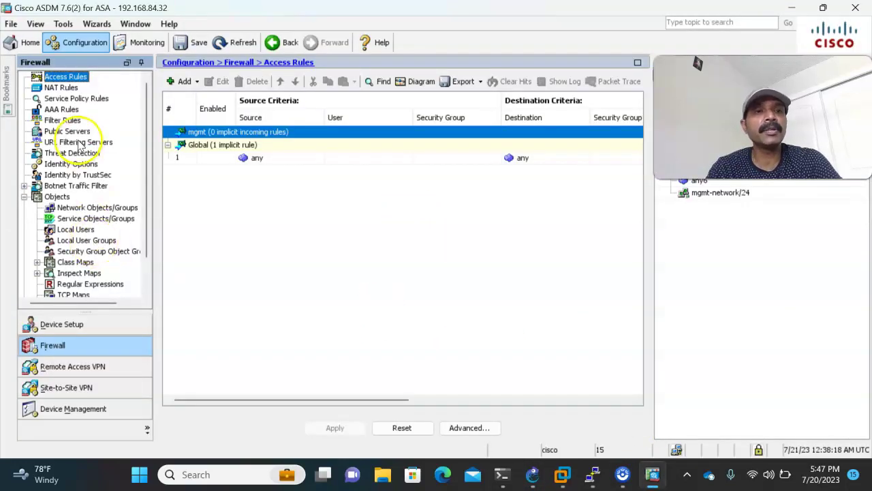
pyautogui.click(67, 330)
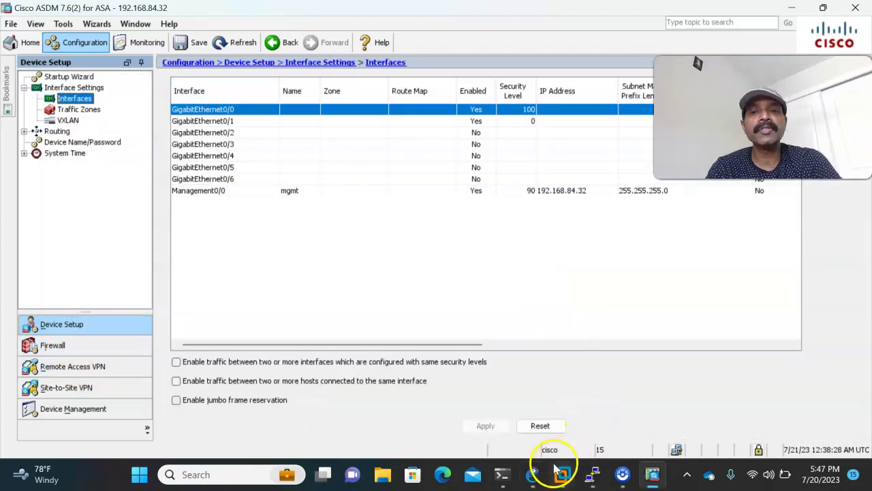
pyautogui.click(534, 468)
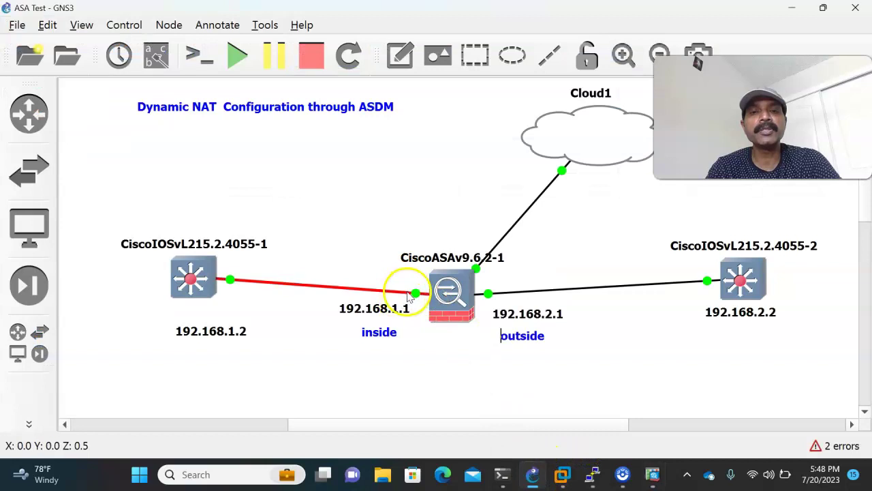
pyautogui.click(653, 474)
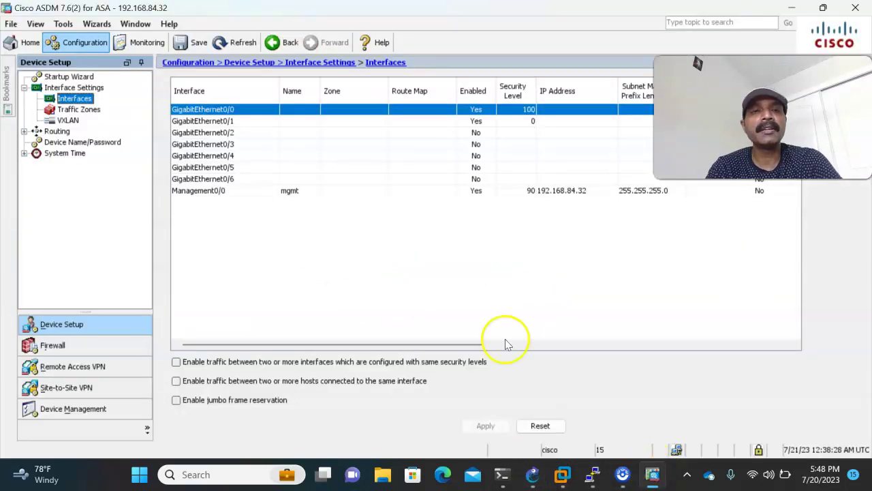
# Configure GigabitEthernet0/0 with the name inside, security level 100, static IP address 192.168.1.1 and subnet mask 255.255.255.0, checking the address in the GNS3 topology.
pyautogui.click(227, 109)
pyautogui.doubleClick(229, 110)
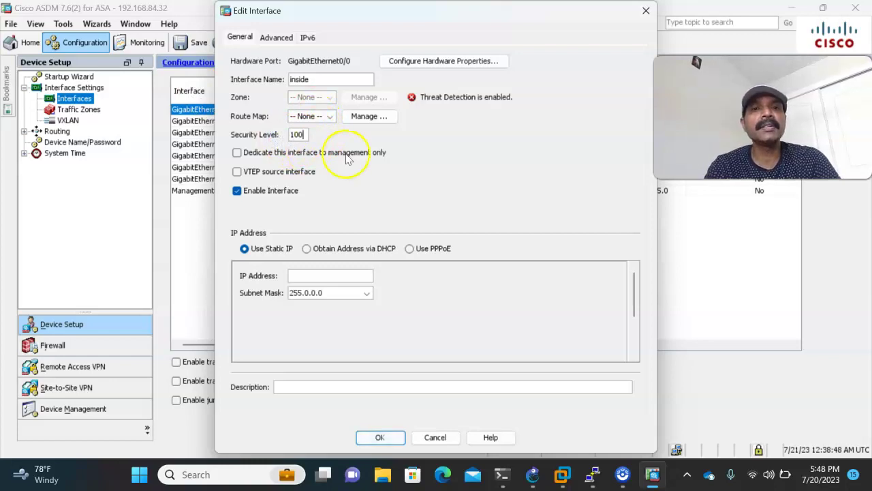
pyautogui.click(300, 274)
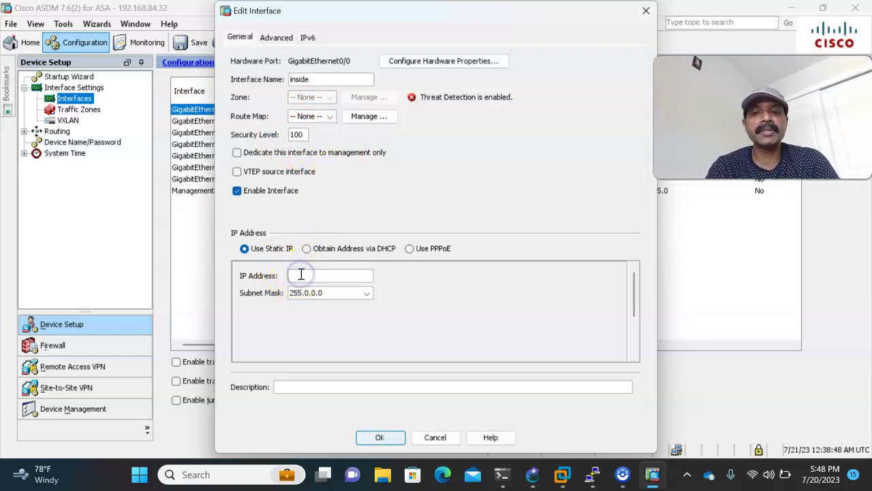
pyautogui.click(532, 473)
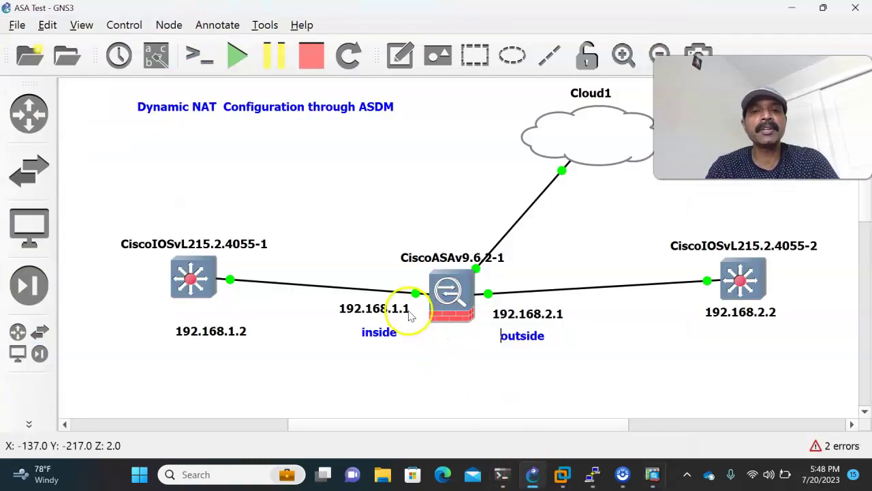
pyautogui.click(650, 473)
pyautogui.click(314, 274)
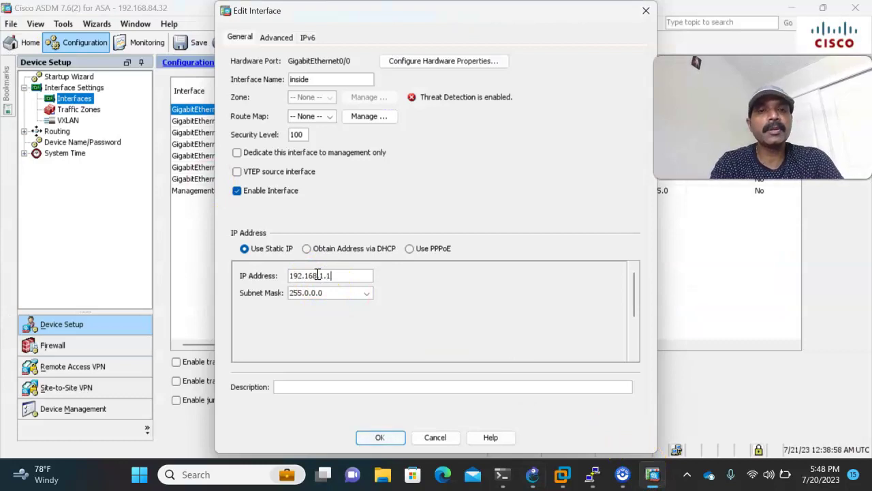
pyautogui.click(367, 293)
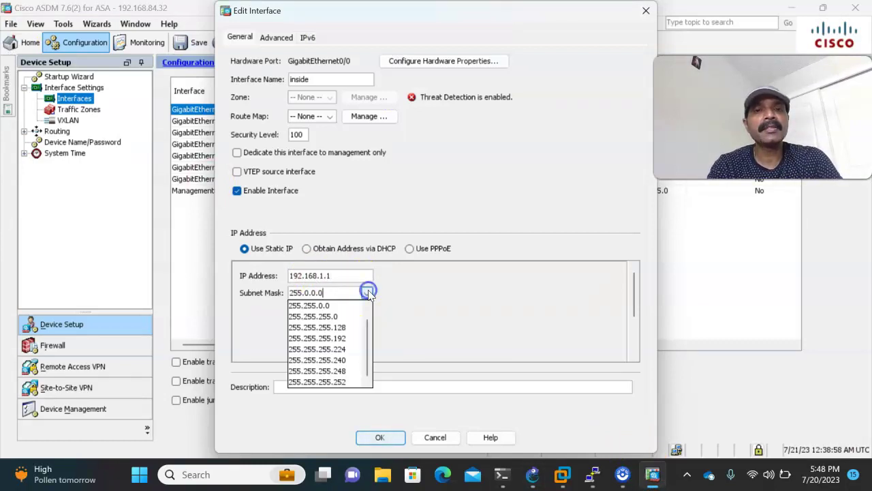
pyautogui.click(336, 314)
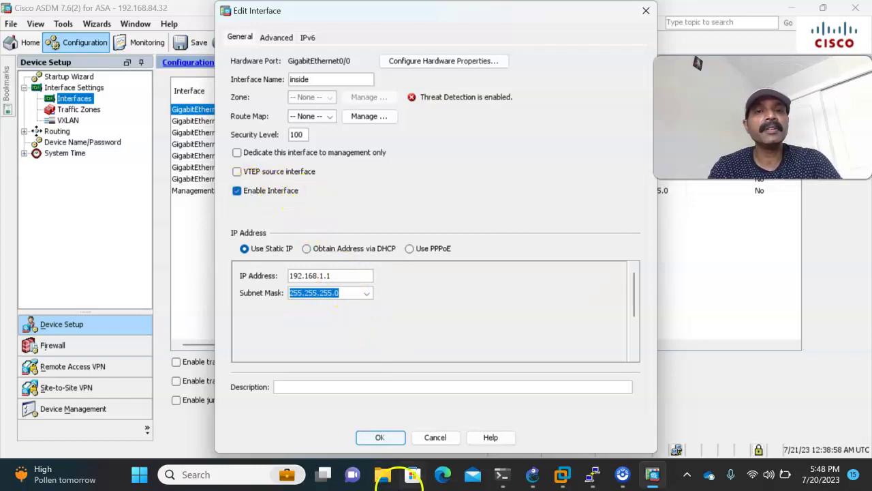
pyautogui.click(380, 440)
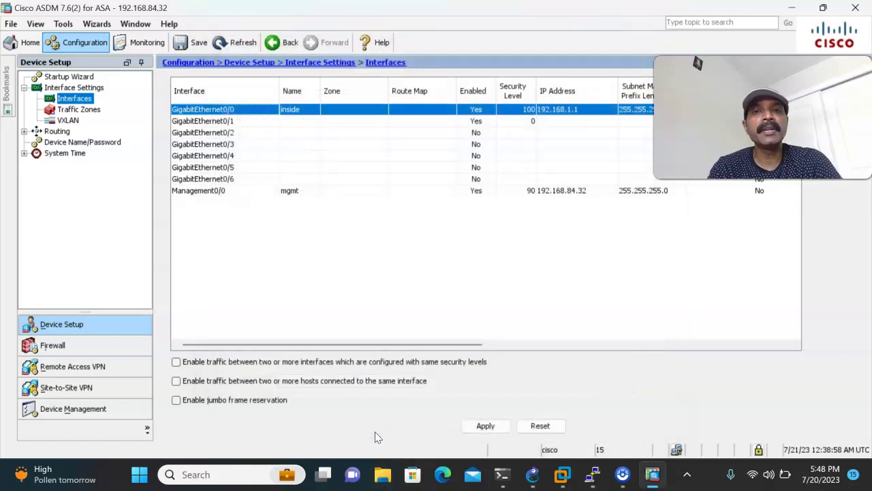
# Configure GigabitEthernet0/1 with the name outside, security level 0, static IP 192.168.2.1 and mask 255.255.255.0 per the GNS3 topology, and apply the interface changes.
pyautogui.click(533, 476)
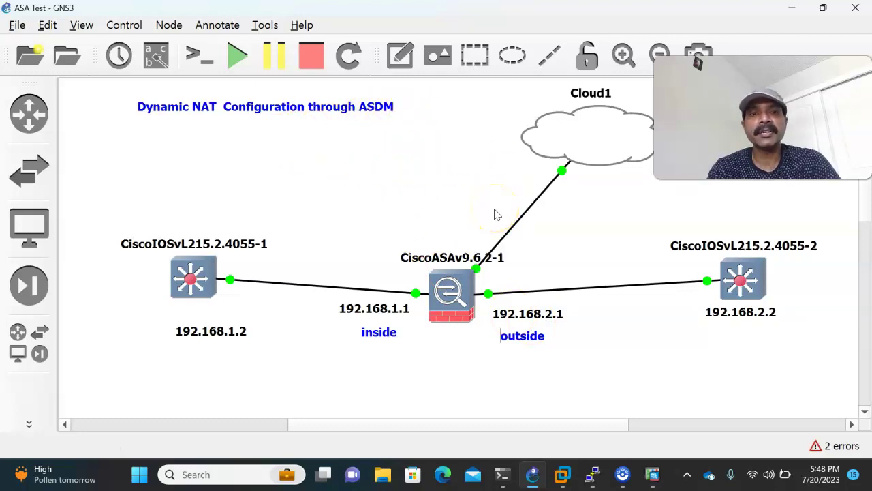
pyautogui.moveTo(649, 477)
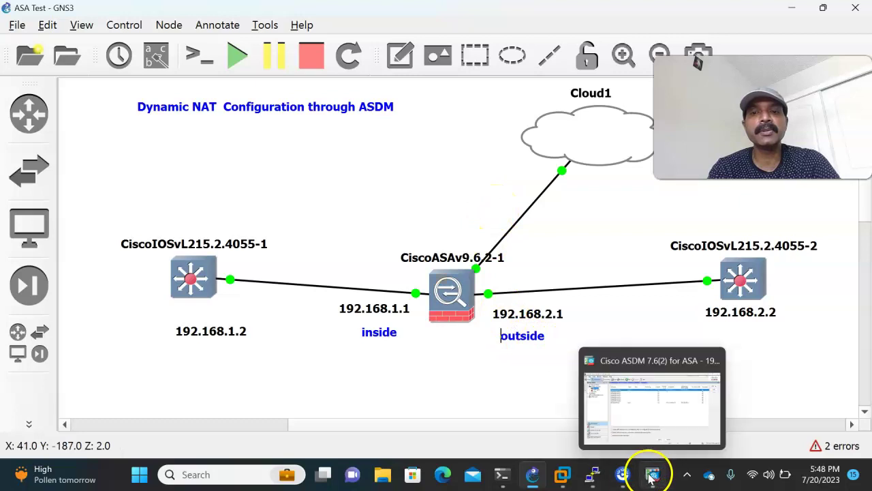
pyautogui.click(648, 415)
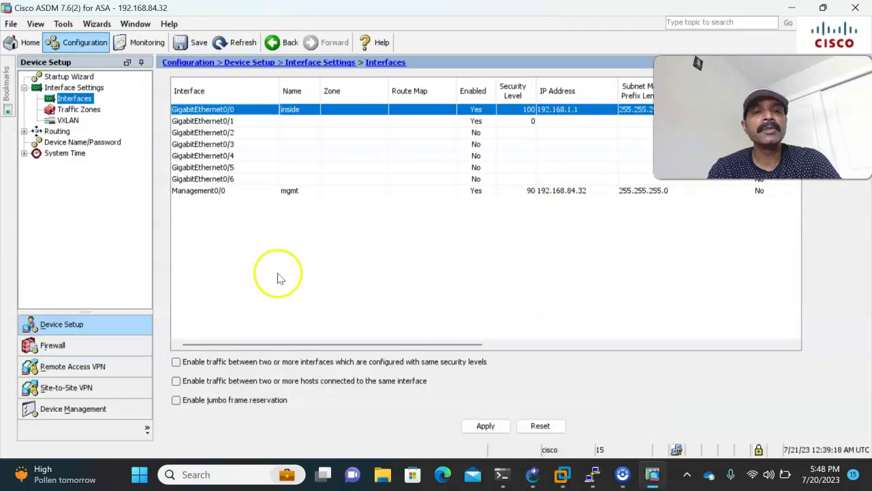
pyautogui.click(211, 122)
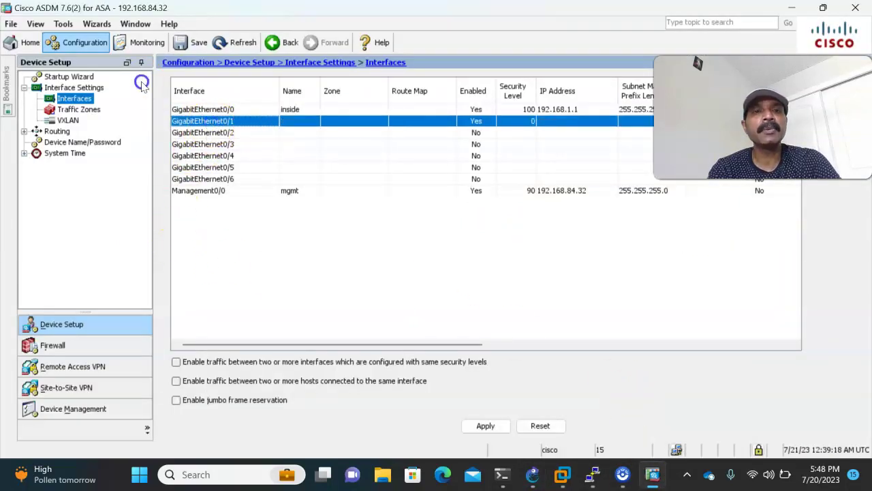
pyautogui.doubleClick(211, 121)
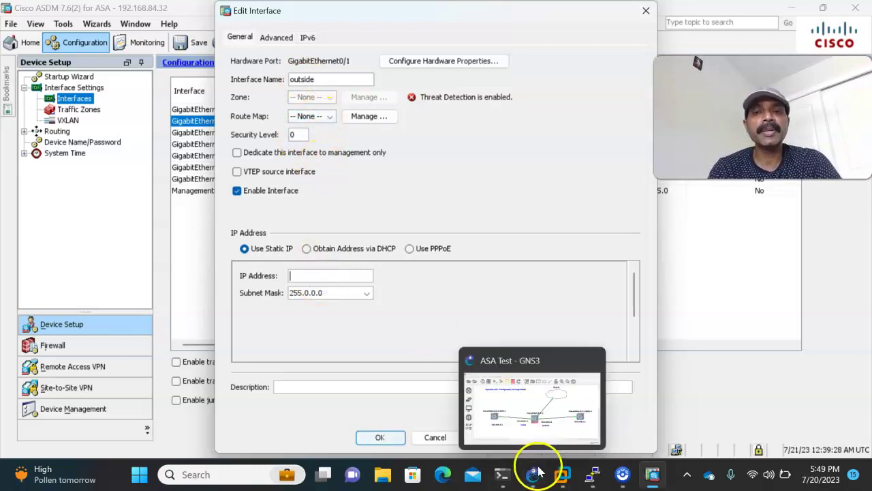
pyautogui.click(526, 436)
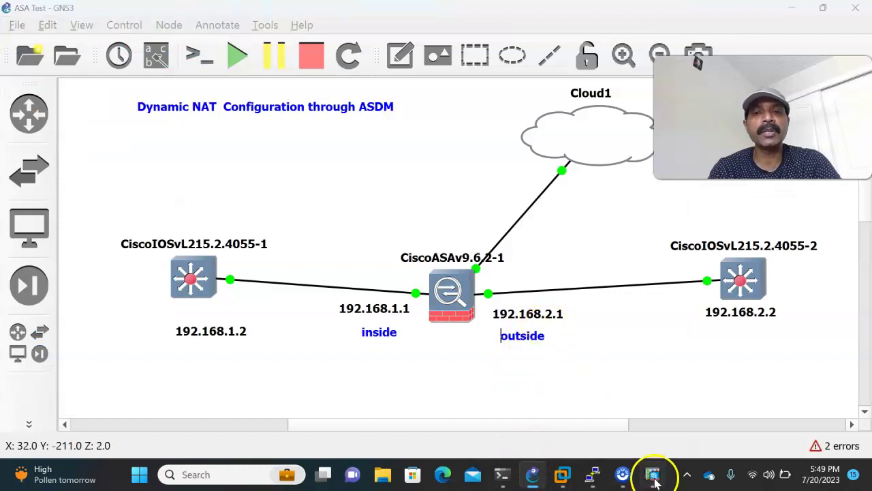
pyautogui.click(652, 475)
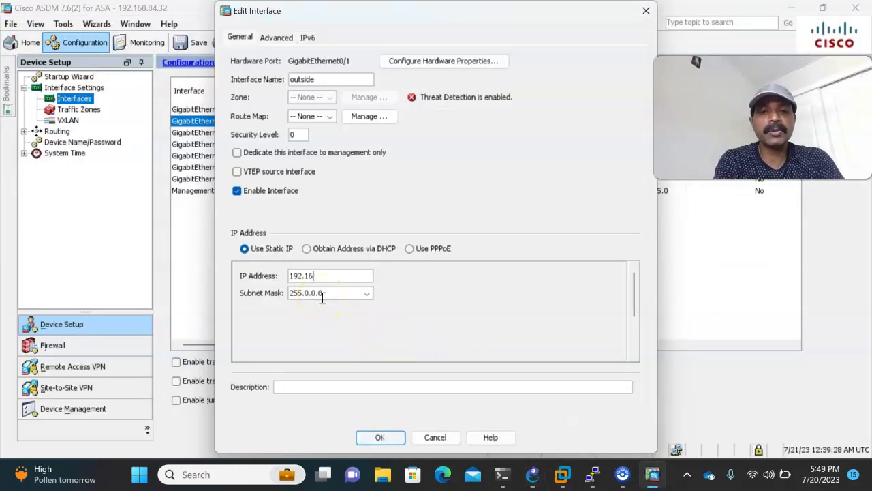
pyautogui.click(366, 294)
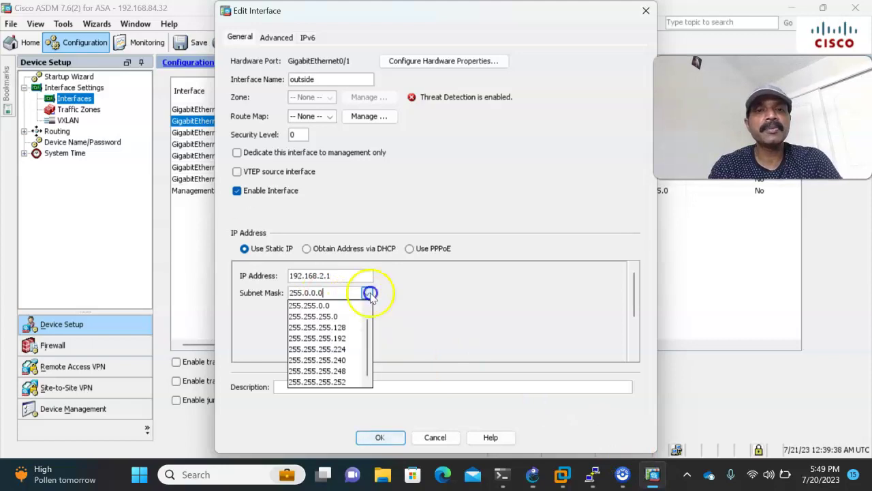
pyautogui.click(321, 318)
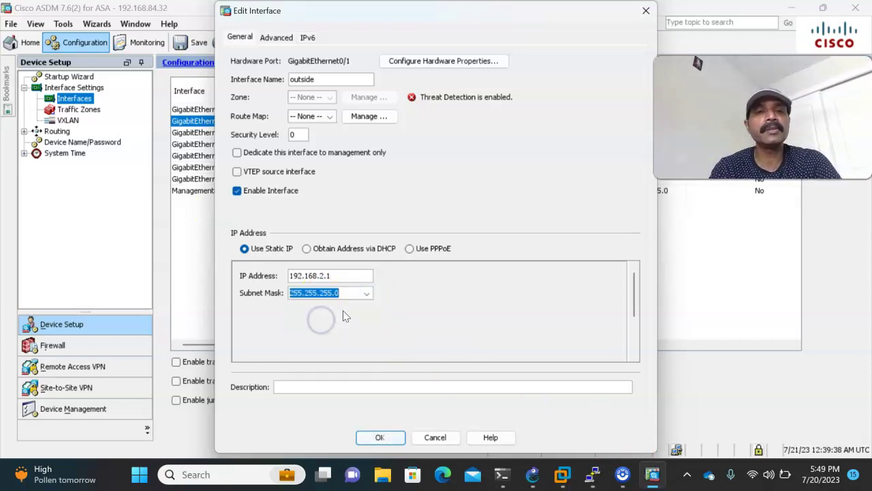
pyautogui.click(380, 438)
pyautogui.click(484, 425)
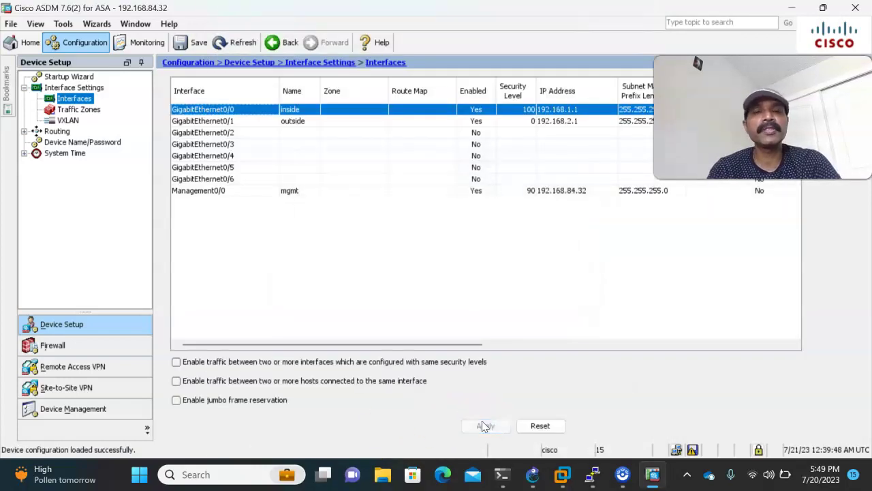
# Check the GNS3 topology, return to Cisco ASDM and start a new firewall network object named public with type Range.
pyautogui.click(533, 473)
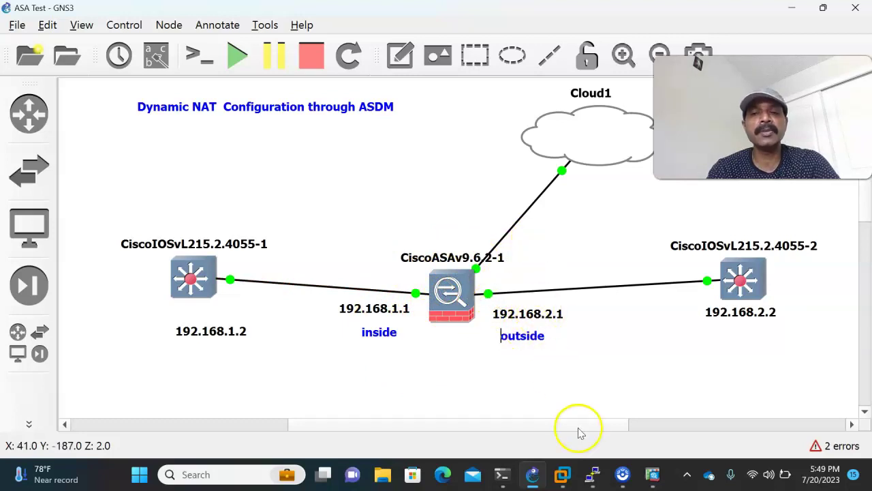
pyautogui.click(654, 477)
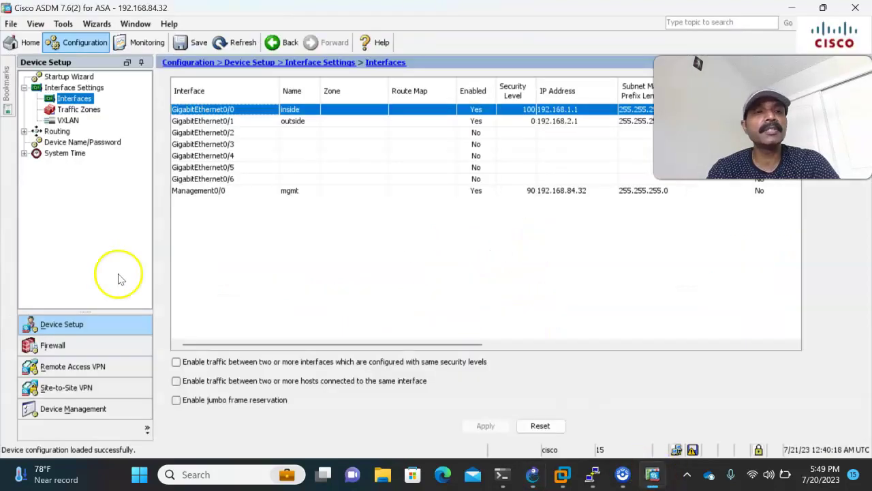
pyautogui.click(61, 348)
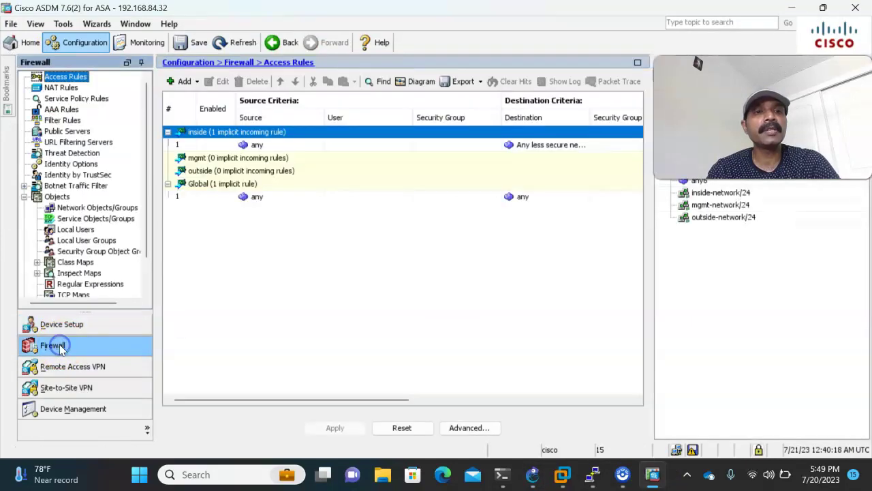
pyautogui.click(81, 210)
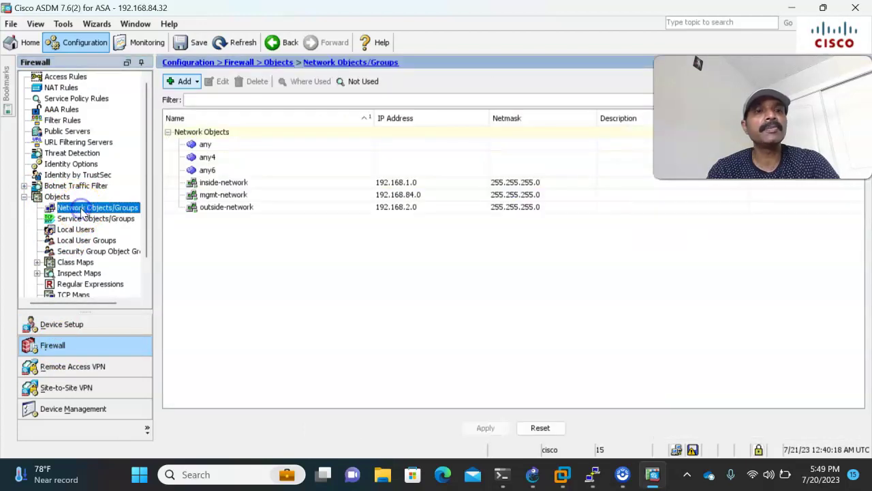
pyautogui.click(183, 83)
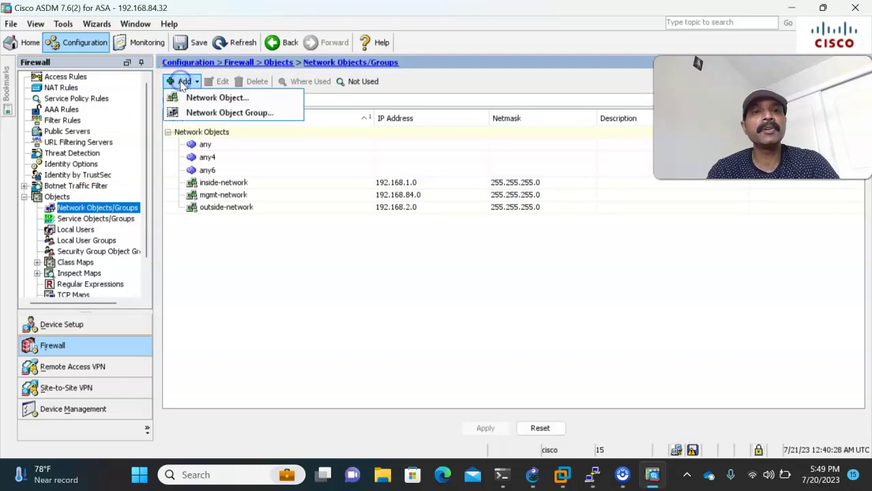
pyautogui.click(190, 99)
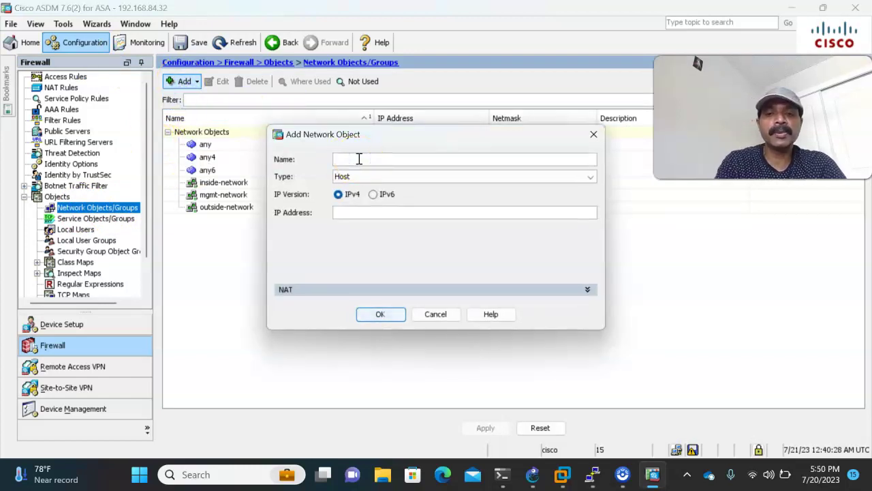
pyautogui.click(359, 159)
pyautogui.write('public')
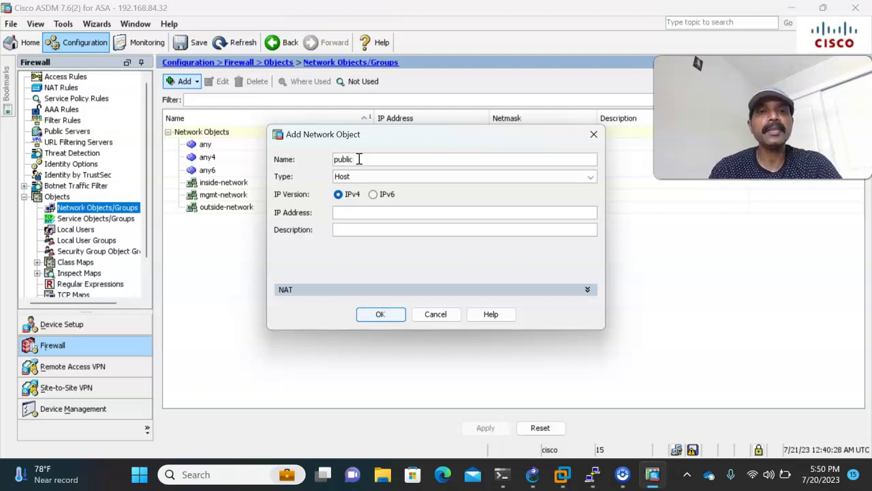
pyautogui.click(361, 176)
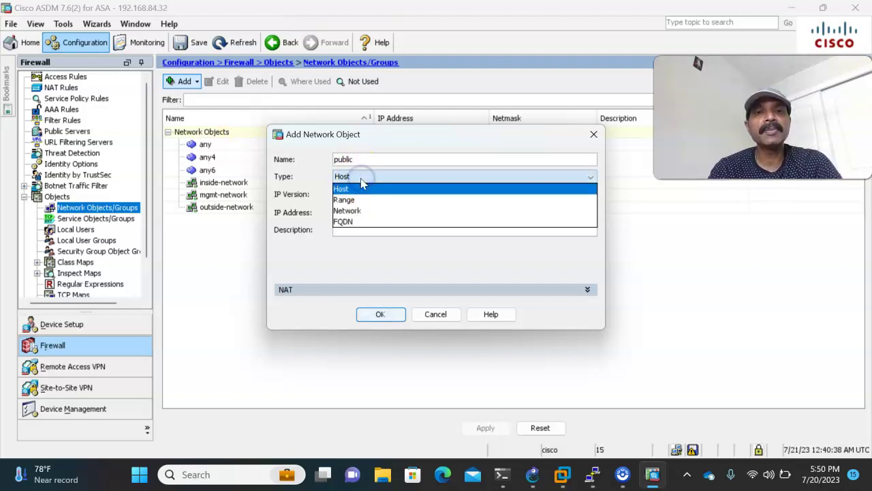
pyautogui.click(357, 199)
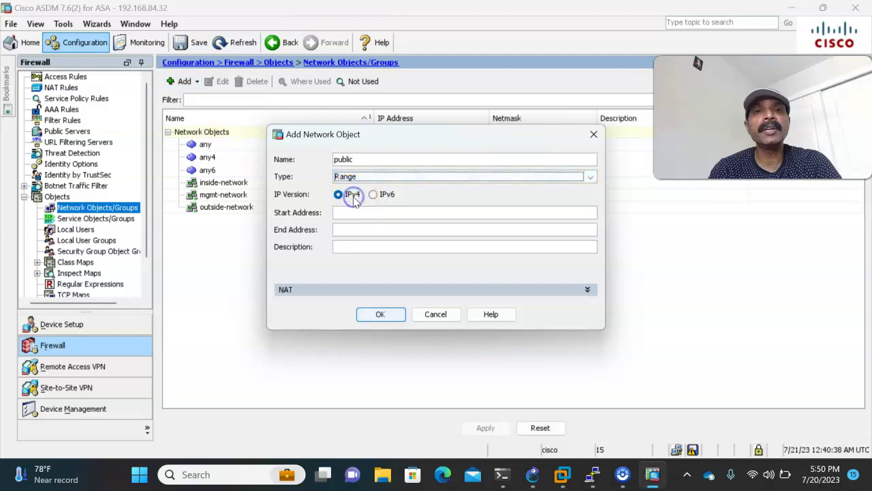
# Set the public object's address range from 192.168.2.50 to 192.168.2.100, using the outside subnet in the GNS3 topology, and save the object.
pyautogui.click(532, 474)
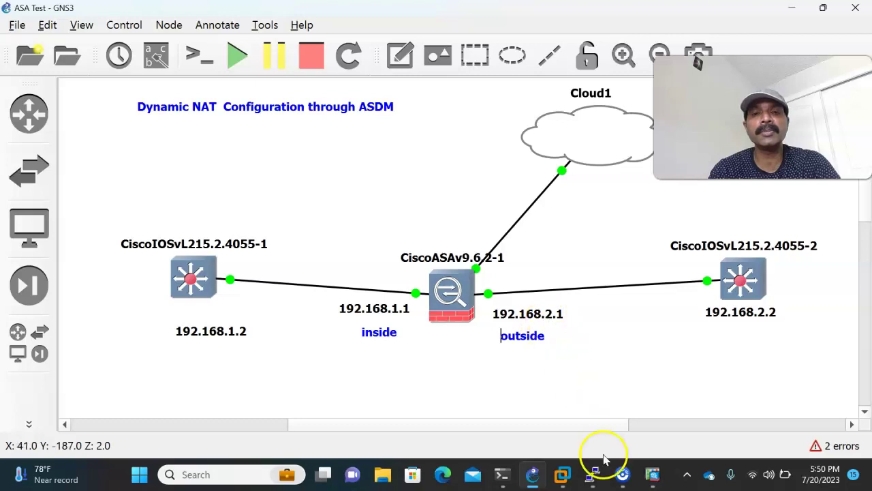
pyautogui.click(651, 474)
pyautogui.click(366, 216)
pyautogui.write('192.168.2.100')
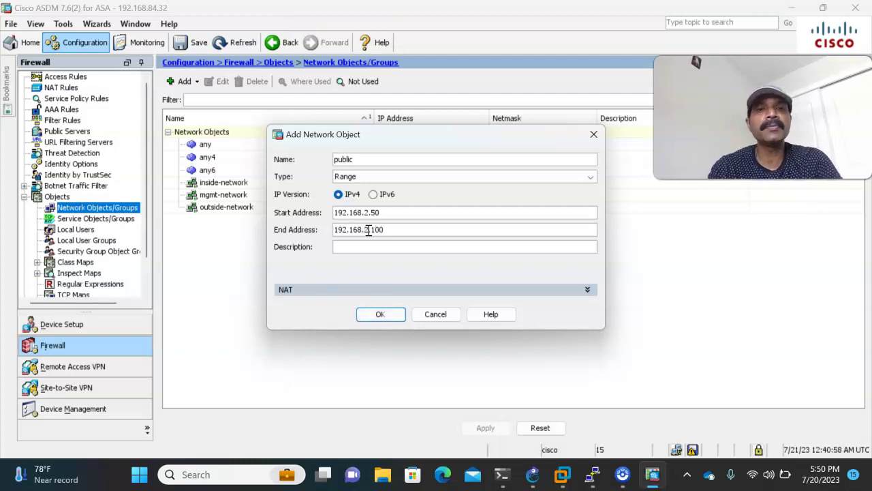
pyautogui.click(368, 316)
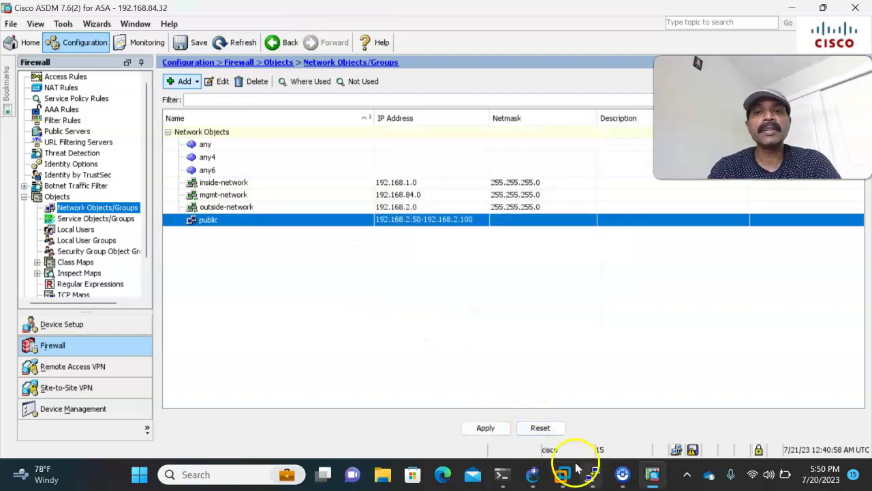
# Check the GNS3 topology, return to Cisco ASDM and start a new network object named lan with type Network.
pyautogui.moveTo(536, 477)
pyautogui.click(523, 429)
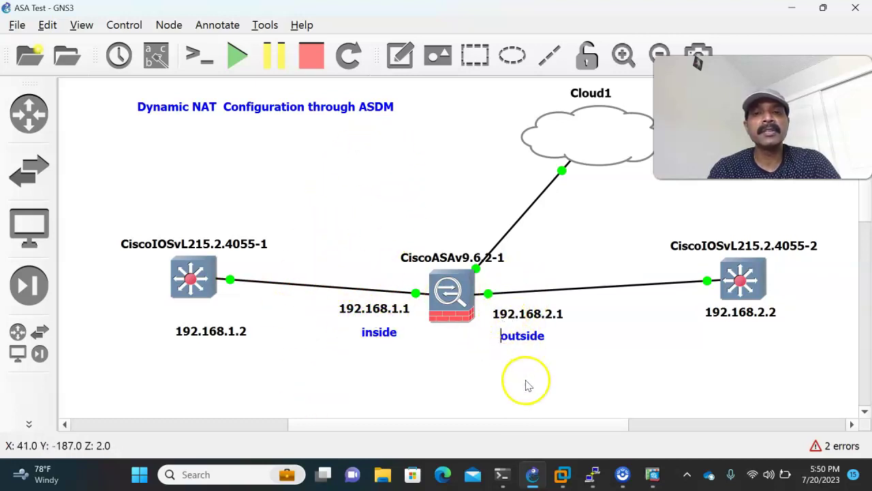
pyautogui.click(654, 477)
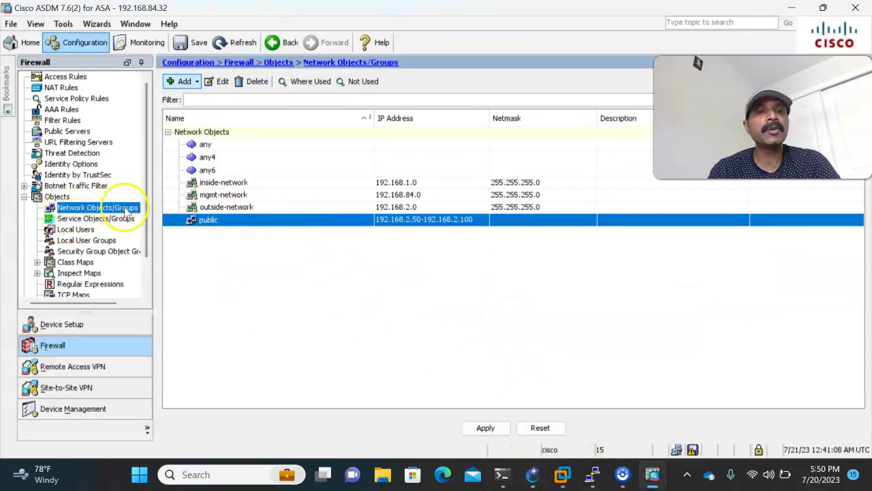
pyautogui.click(186, 83)
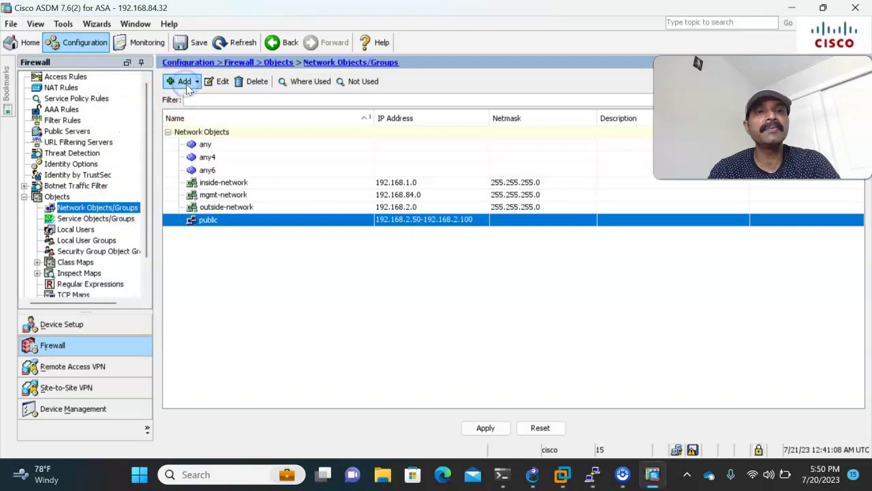
pyautogui.click(196, 81)
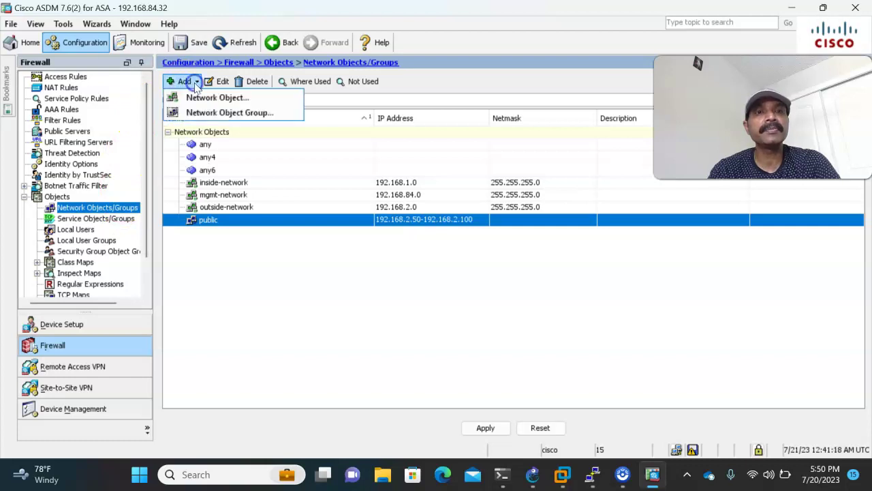
pyautogui.click(213, 96)
pyautogui.click(348, 163)
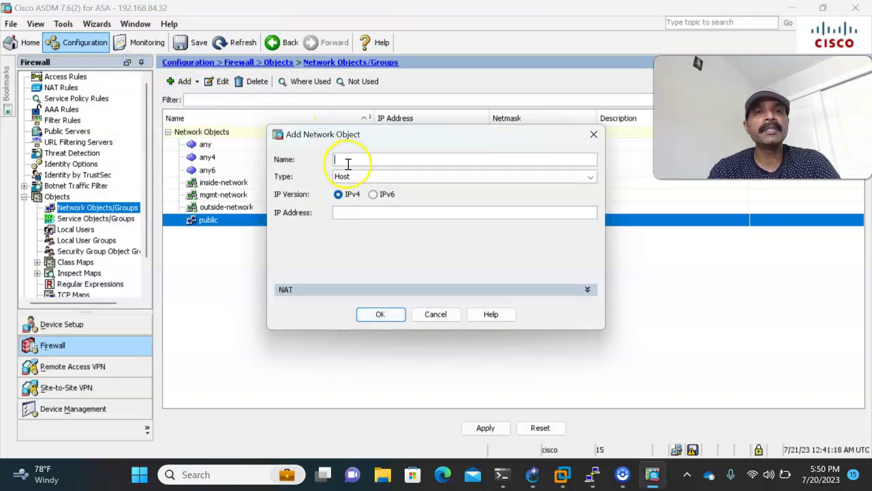
pyautogui.write('lan')
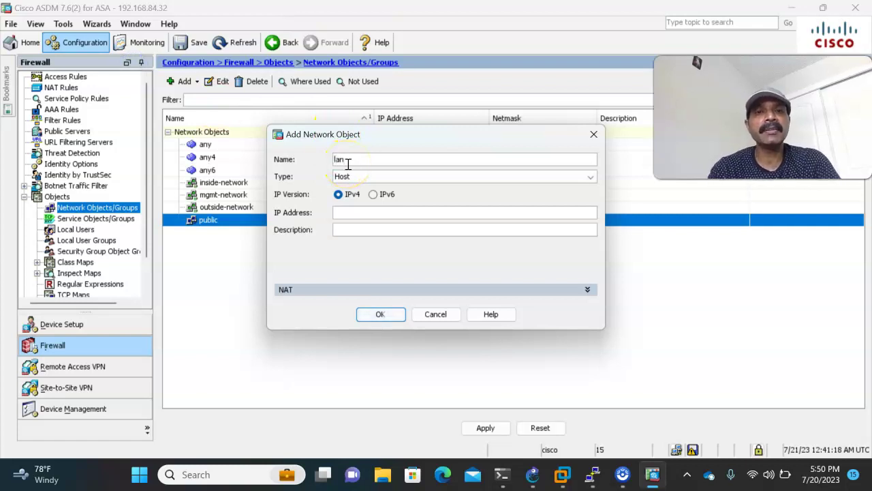
pyautogui.click(349, 175)
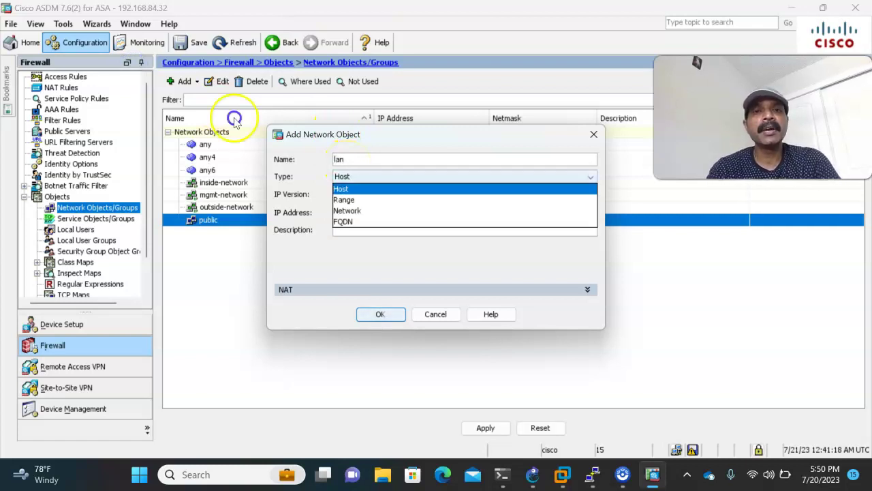
pyautogui.click(358, 212)
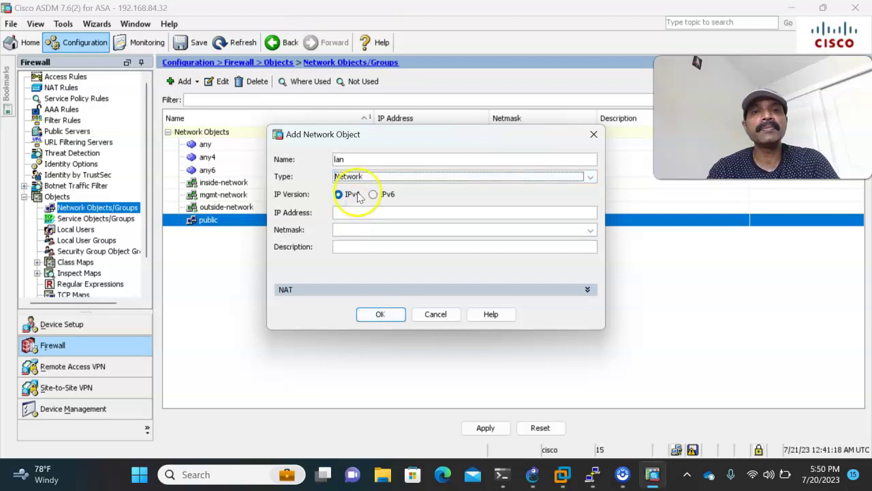
# Set the lan object's IP address to 192.168.1.0 with netmask 255.255.255.0, save it and apply the object changes.
pyautogui.click(346, 215)
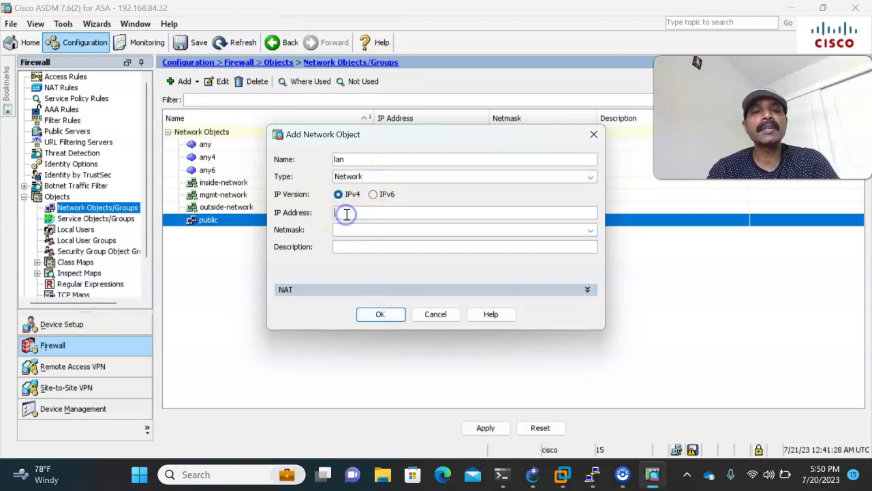
pyautogui.click(386, 176)
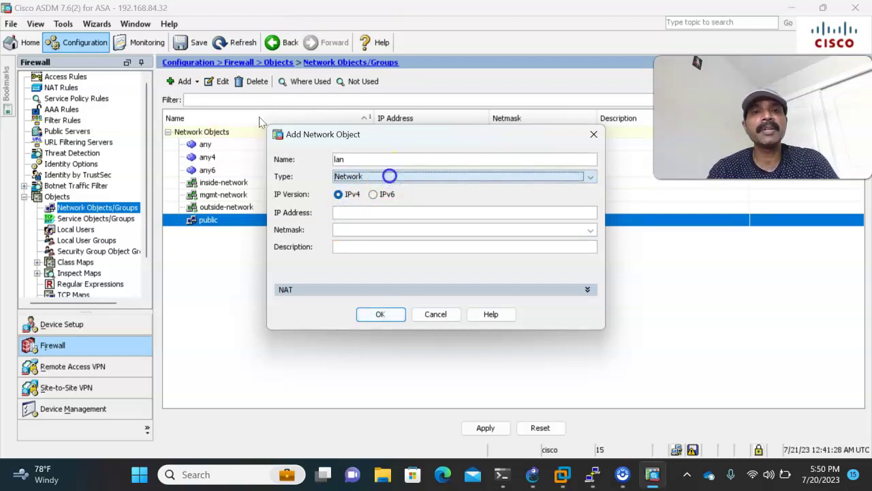
pyautogui.click(358, 215)
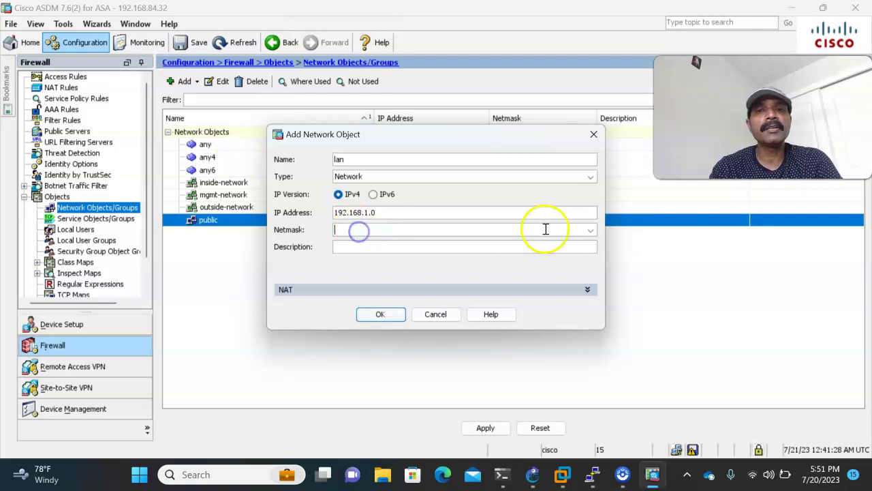
pyautogui.click(591, 229)
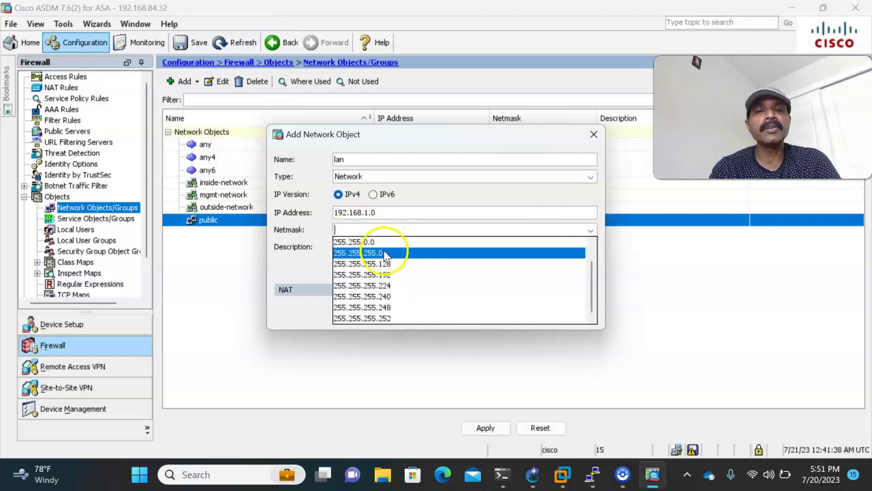
pyautogui.click(385, 253)
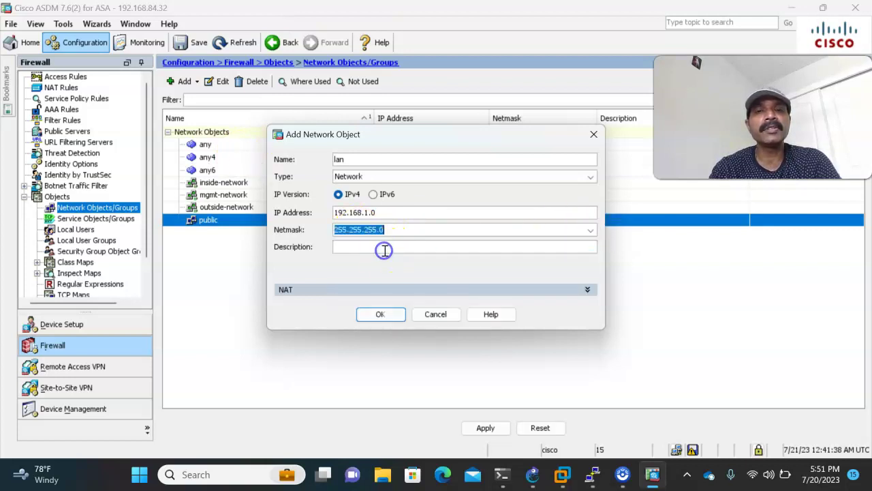
pyautogui.click(379, 315)
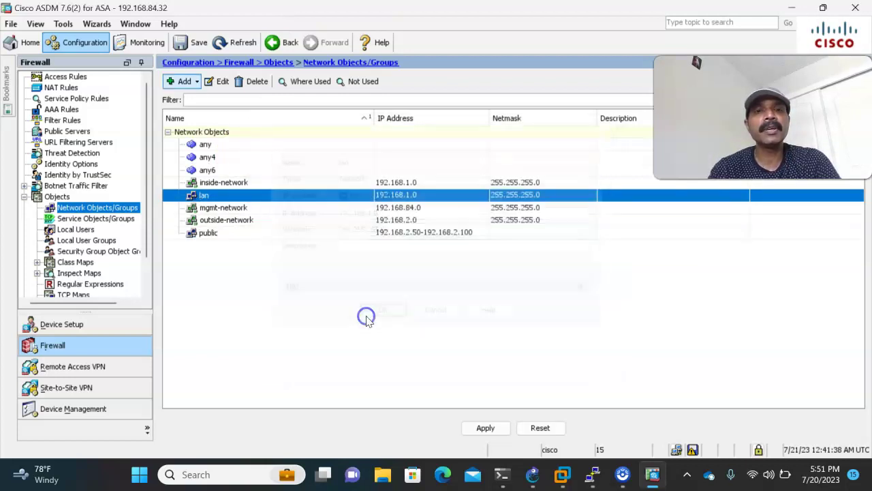
pyautogui.click(486, 428)
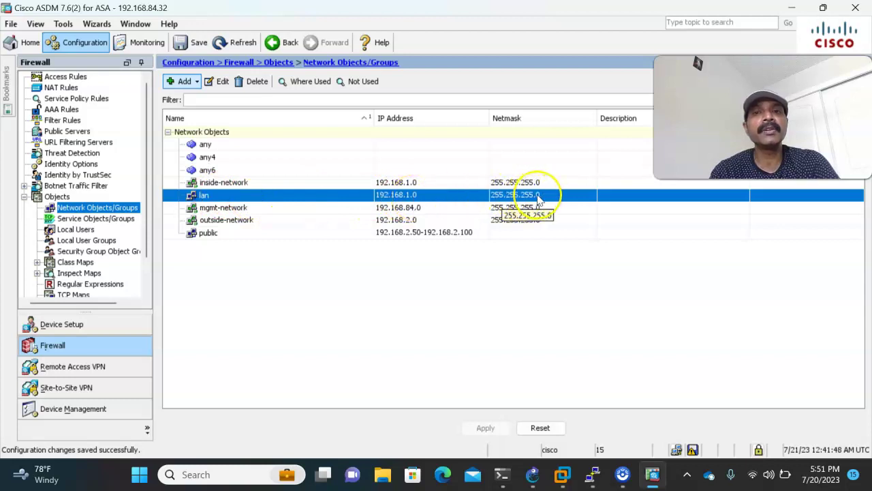
# Check the GNS3 topology, return to Cisco ASDM and enable automatic address translation rules of type Dynamic on the lan object.
pyautogui.click(531, 474)
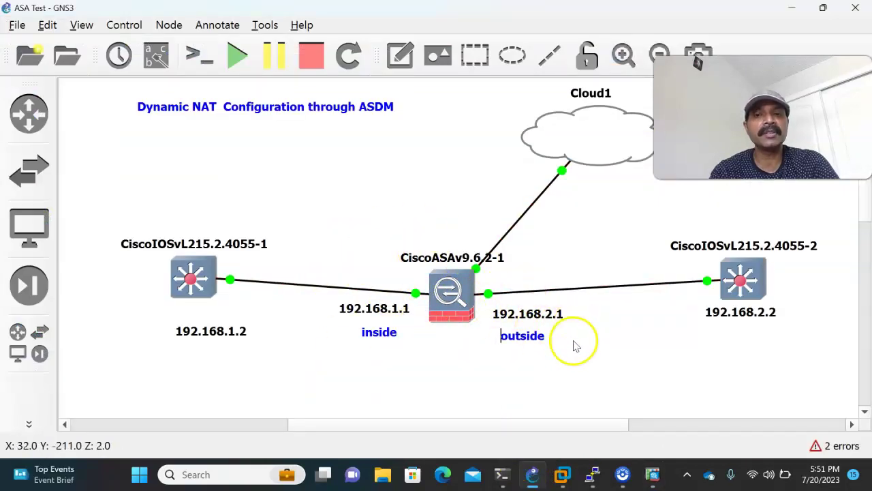
pyautogui.click(653, 474)
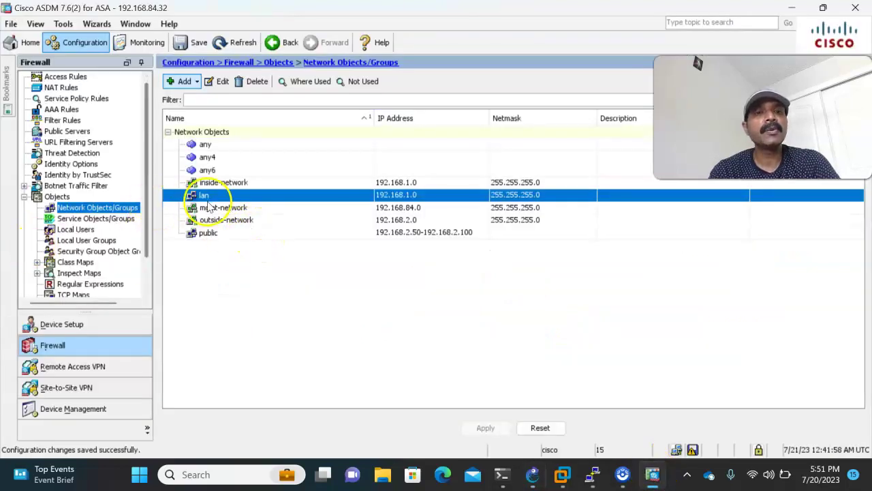
pyautogui.doubleClick(205, 196)
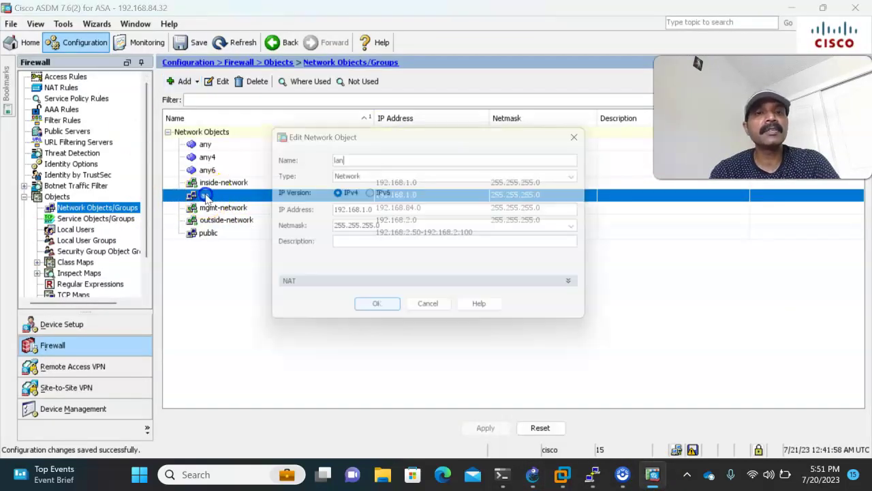
pyautogui.click(588, 293)
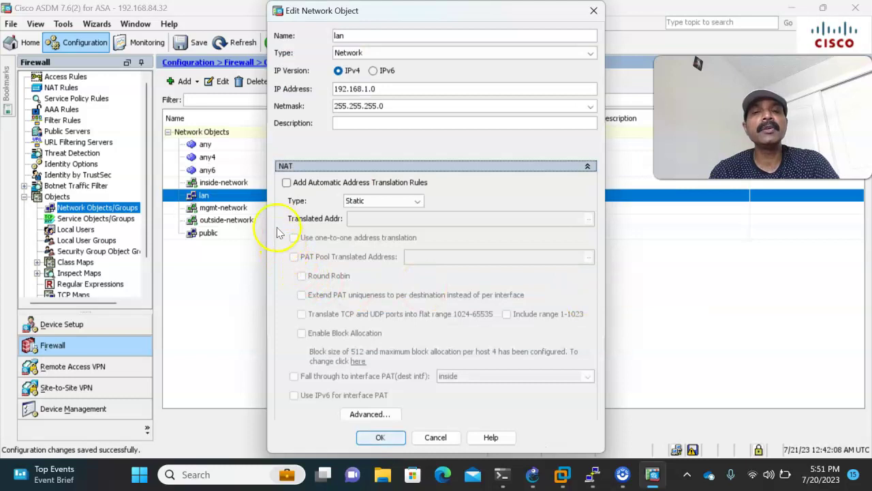
pyautogui.click(419, 200)
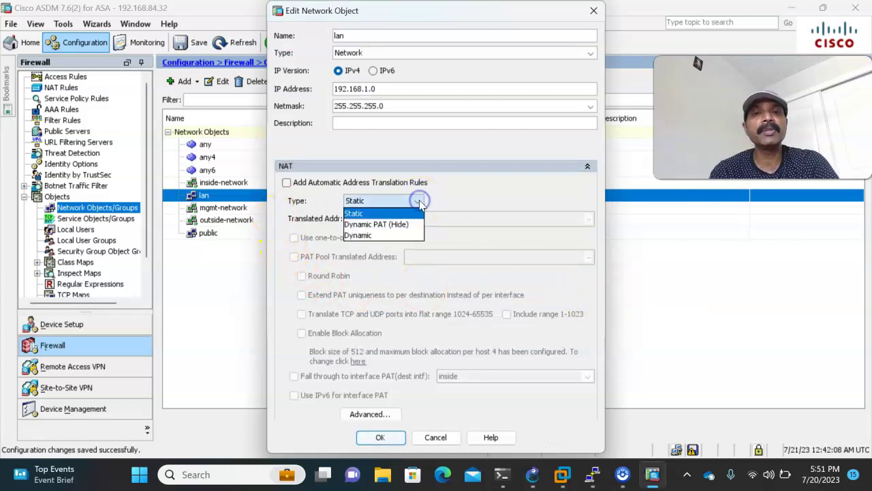
pyautogui.click(374, 236)
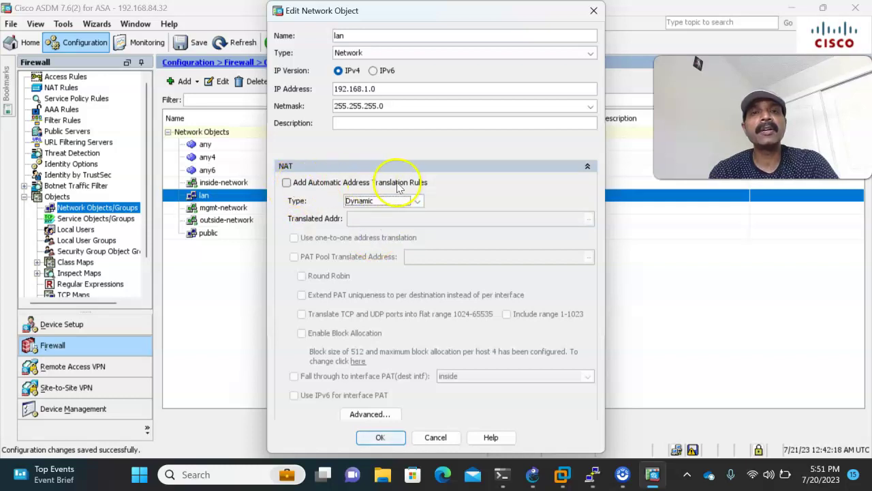
pyautogui.click(286, 182)
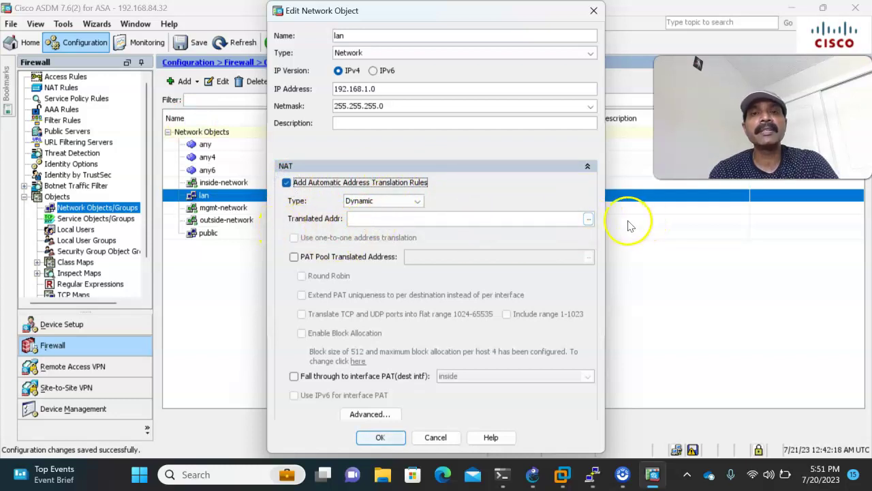
# Choose the public range object as the translated address for the lan object's NAT rule.
pyautogui.click(588, 219)
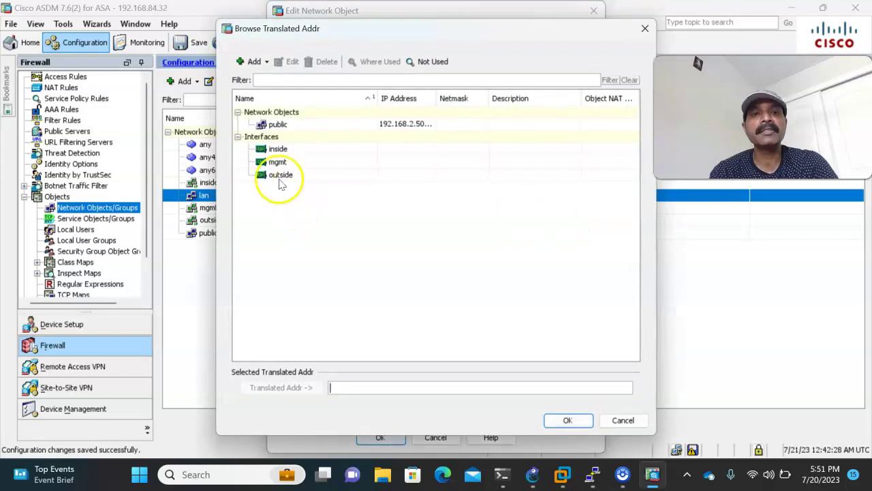
pyautogui.click(278, 126)
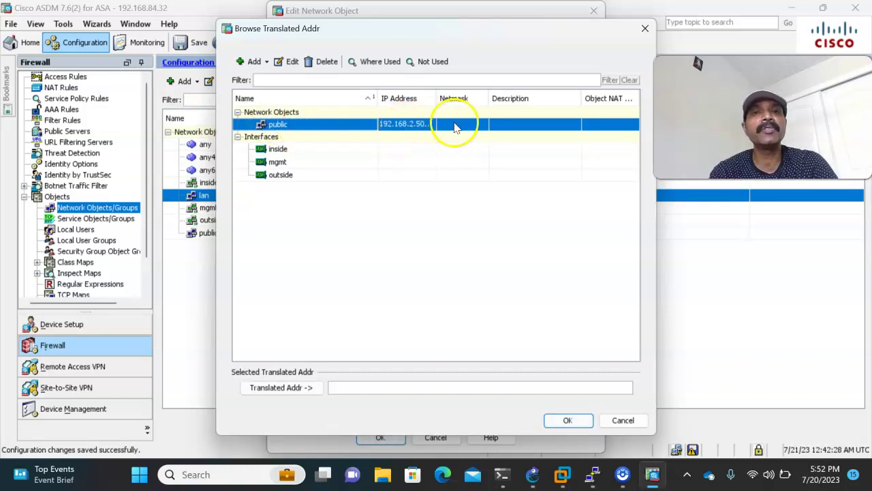
pyautogui.click(552, 423)
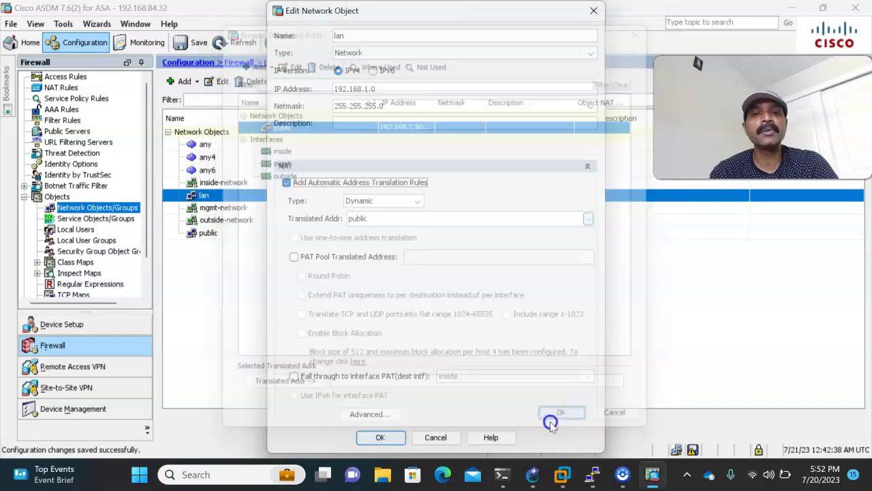
# Set the lan NAT rule's source interface to inside and destination interface to outside per the GNS3 topology, and apply the changes.
pyautogui.click(369, 414)
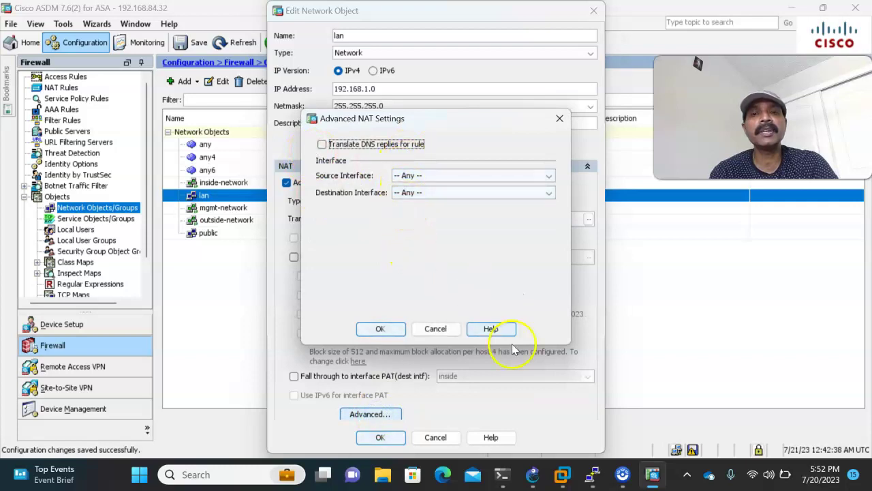
pyautogui.click(531, 475)
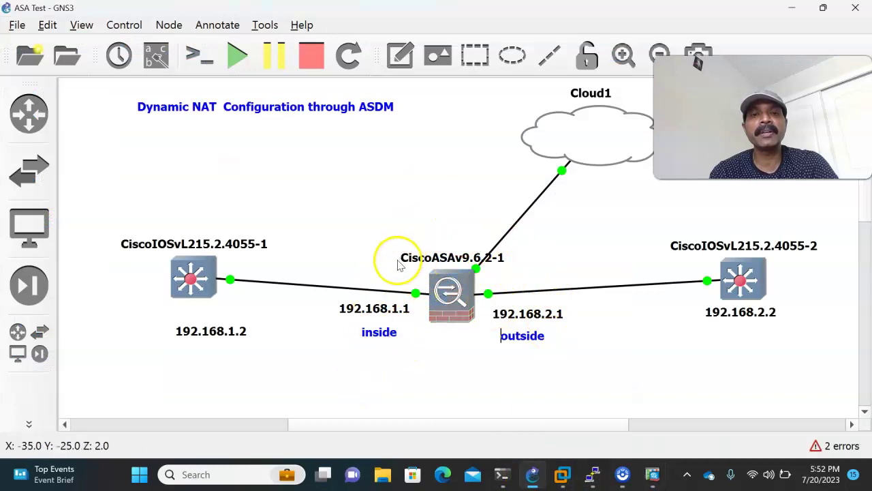
pyautogui.click(653, 475)
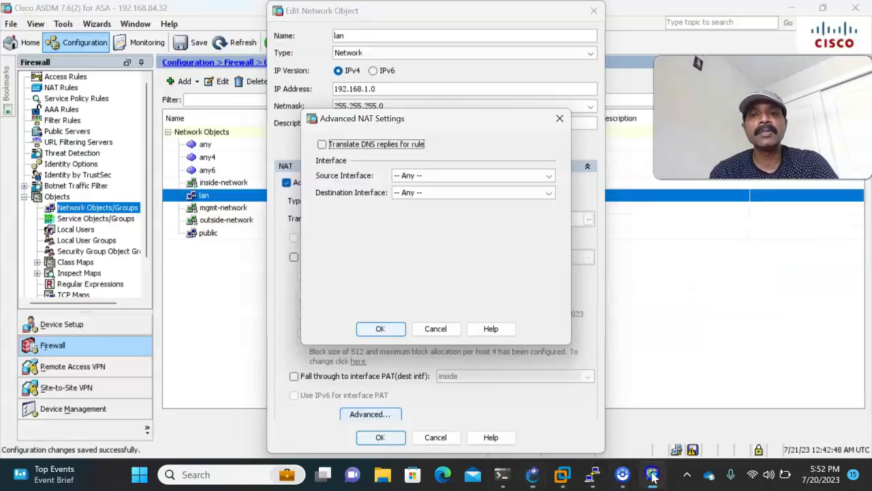
pyautogui.click(407, 179)
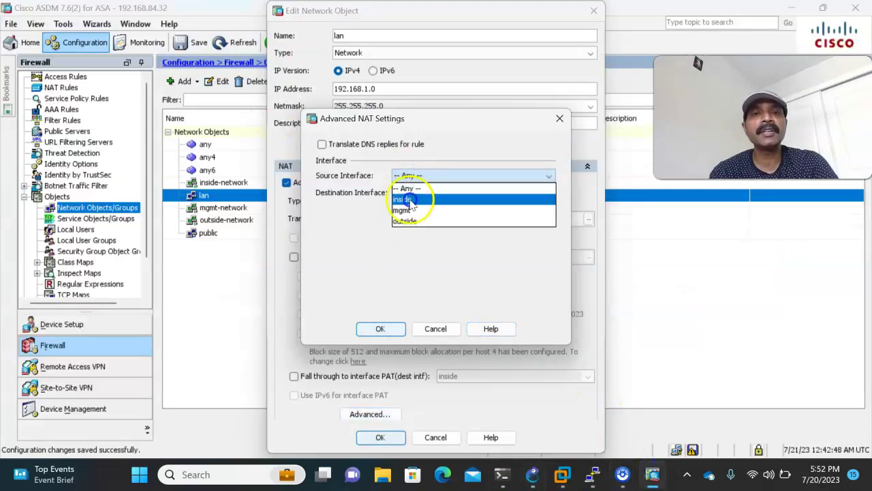
pyautogui.click(407, 199)
pyautogui.click(409, 193)
pyautogui.click(409, 237)
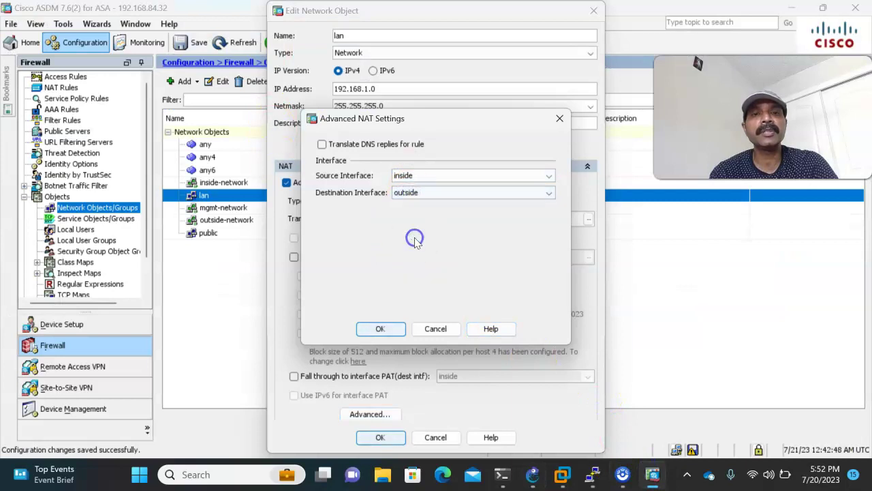
pyautogui.click(387, 331)
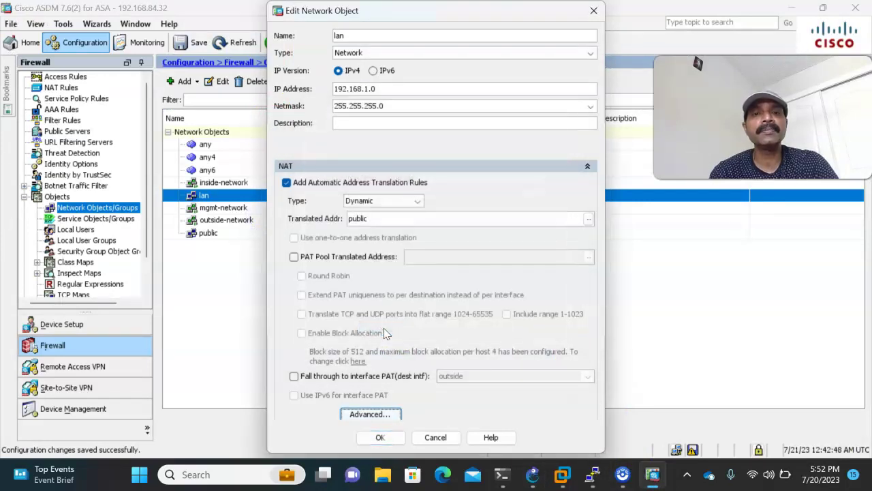
pyautogui.click(380, 437)
pyautogui.click(479, 427)
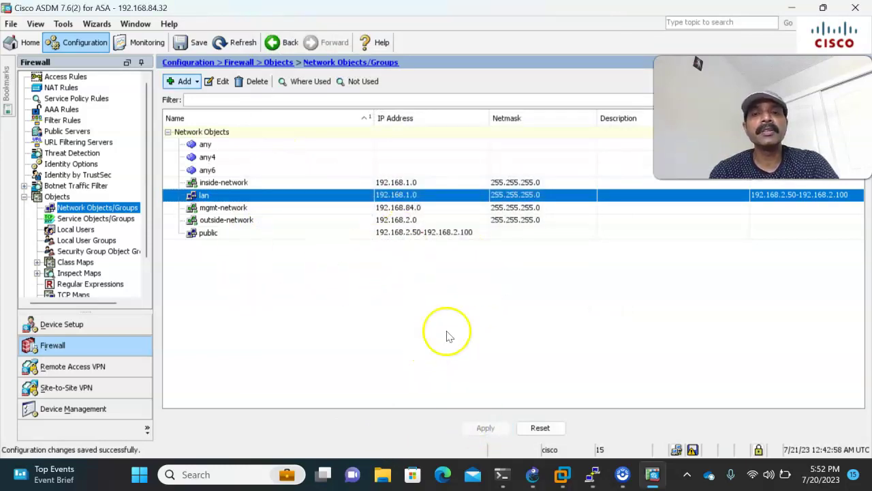
# Check the GNS3 topology, return to Cisco ASDM, and add and apply an access rule on the outside interface permitting icmp from any to any.
pyautogui.click(532, 474)
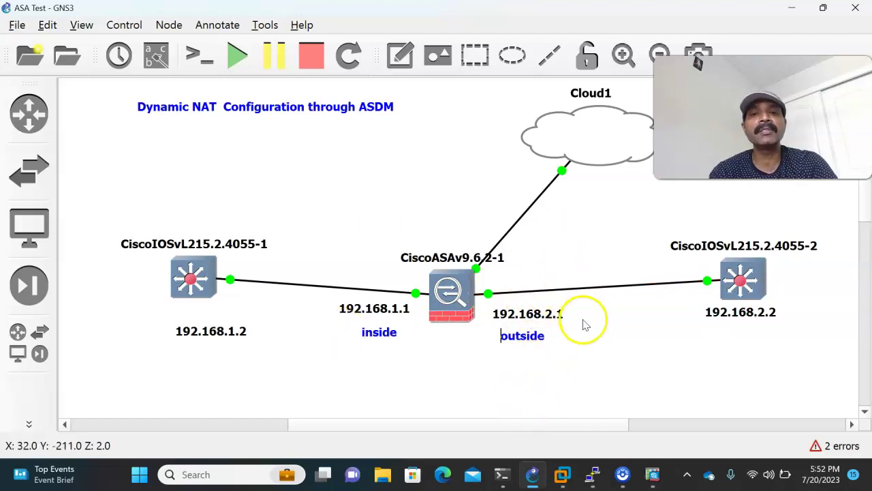
pyautogui.click(653, 475)
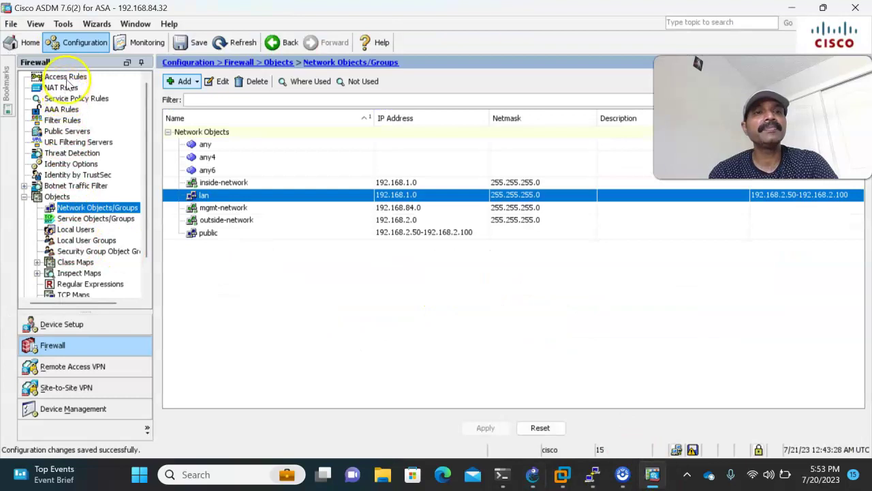
pyautogui.click(66, 77)
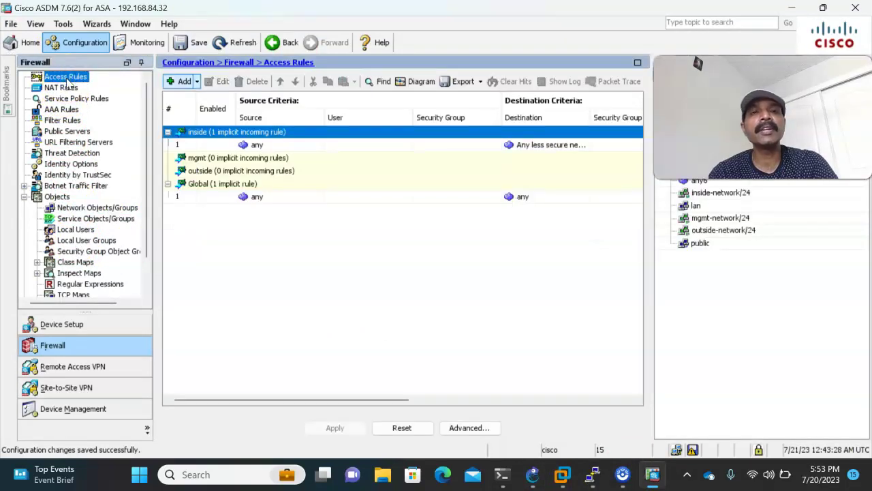
pyautogui.click(179, 82)
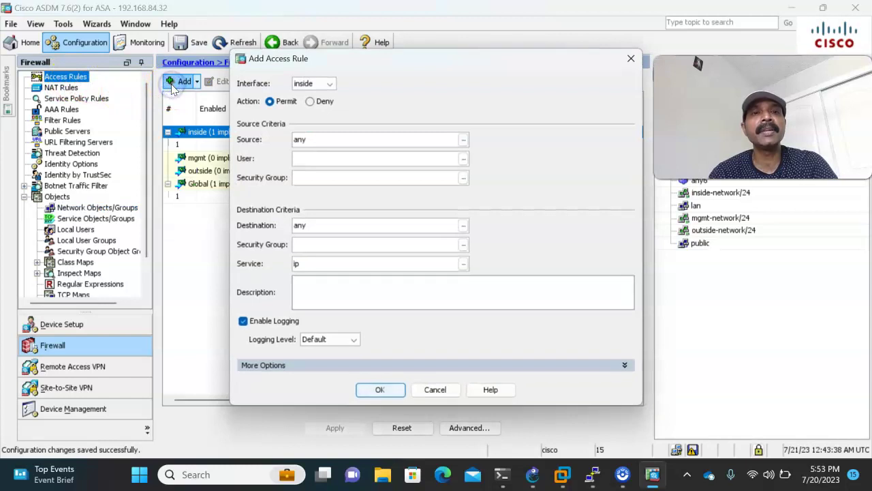
pyautogui.click(331, 83)
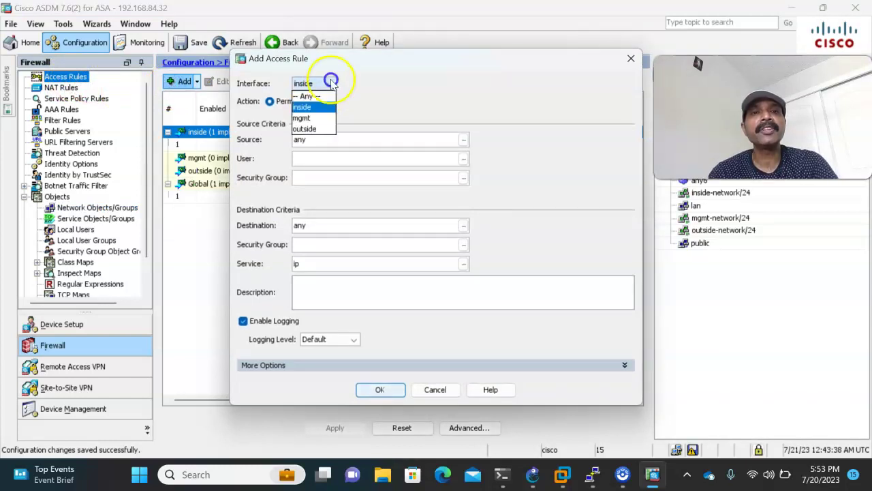
pyautogui.click(308, 129)
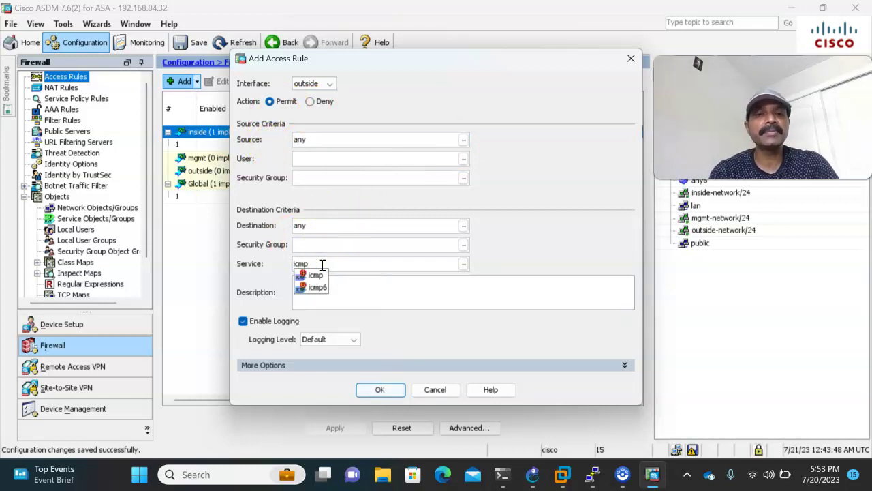
pyautogui.click(493, 259)
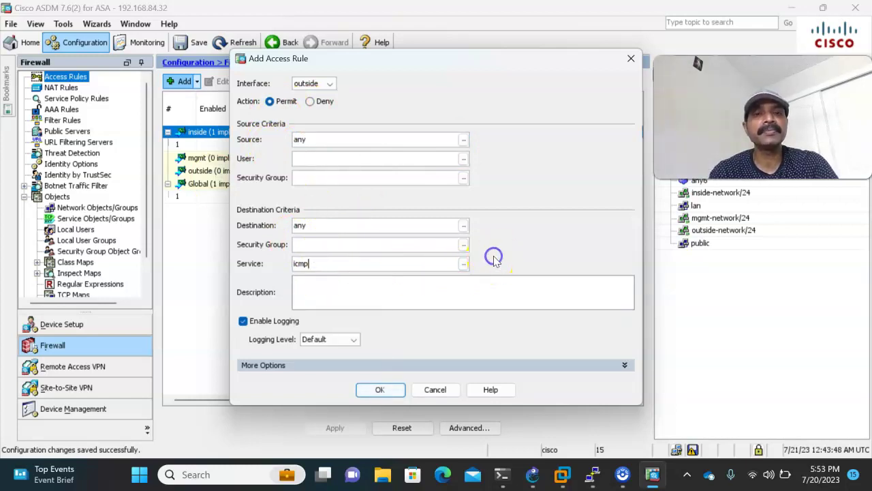
pyautogui.click(379, 389)
pyautogui.click(335, 428)
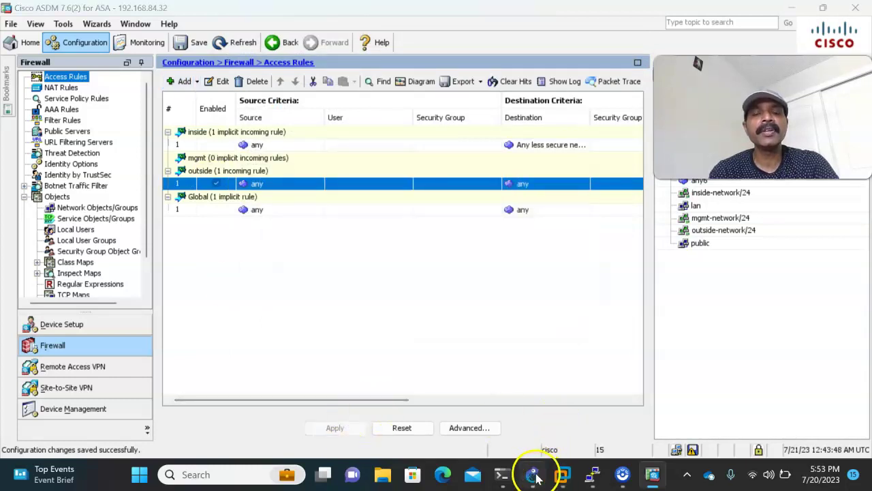
# Switch from the GNS3 topology to the ciscoasa console in PuTTY and display the running configuration.
pyautogui.click(535, 475)
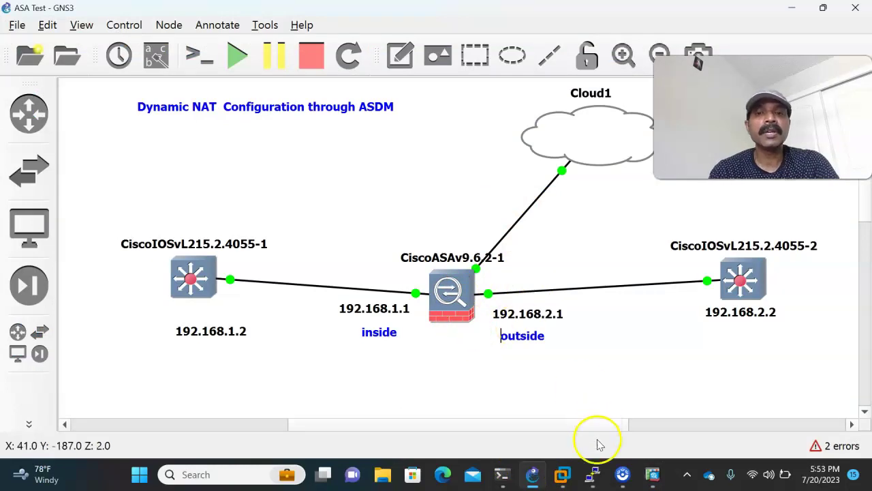
pyautogui.click(594, 475)
pyautogui.click(473, 423)
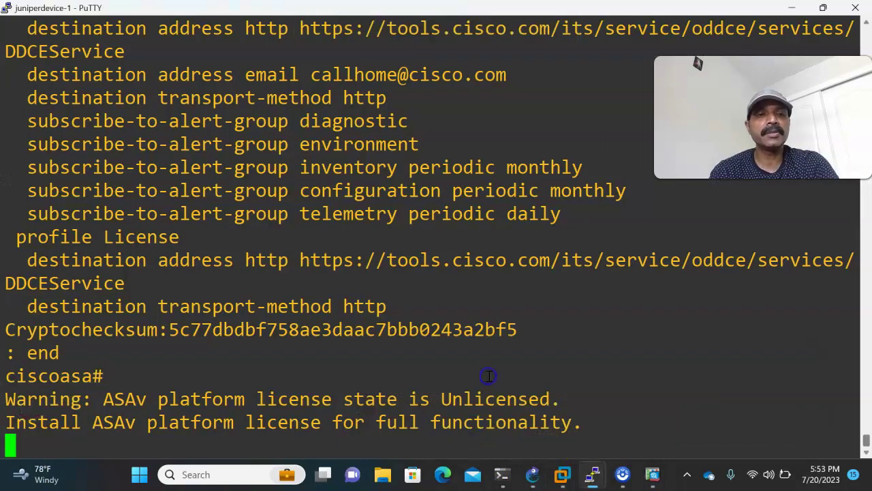
pyautogui.press('Return')
pyautogui.press('Return')
pyautogui.press('Return')
pyautogui.write('show ru')
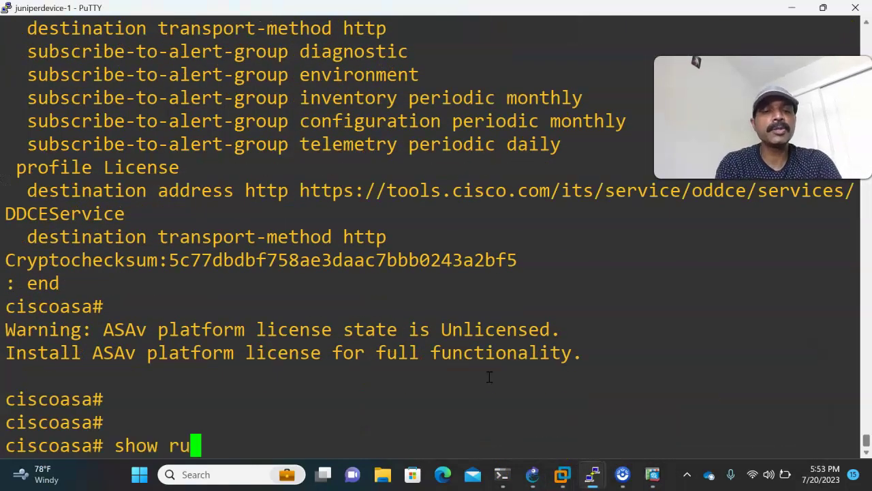
pyautogui.write('n')
pyautogui.press('Tab')
pyautogui.press('Return')
# Examine the inside and outside interface settings of GigabitEthernet0/0 and GigabitEthernet0/1 in the running configuration.
pyautogui.click(492, 365)
pyautogui.press('space')
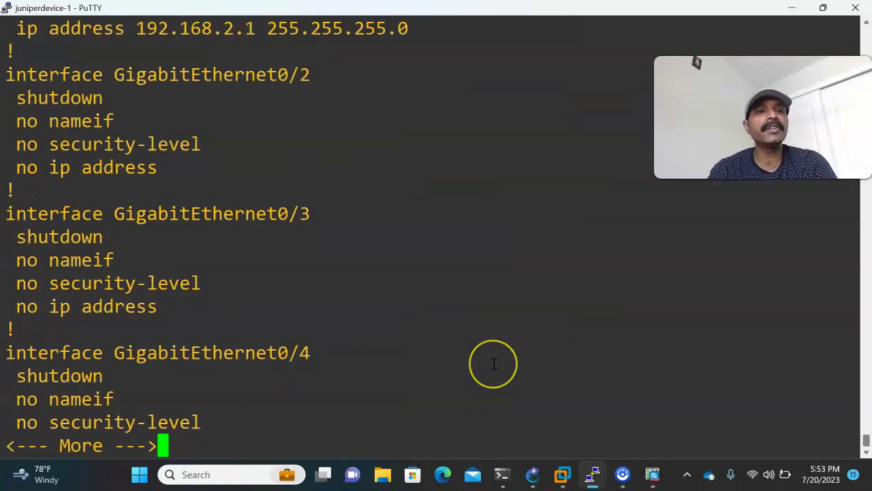
pyautogui.scroll(3, 494, 364)
pyautogui.moveTo(8, 51); pyautogui.dragTo(450, 250)
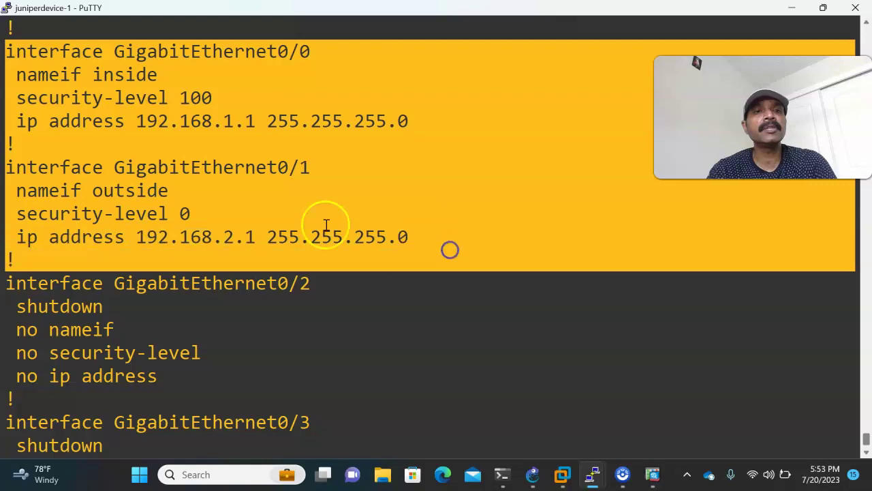
pyautogui.click(325, 223)
# Page further through the running configuration and examine the Management0/0 interface settings.
pyautogui.press('space')
pyautogui.press('space')
pyautogui.scroll(9, 387, 264)
pyautogui.scroll(-3, 387, 264)
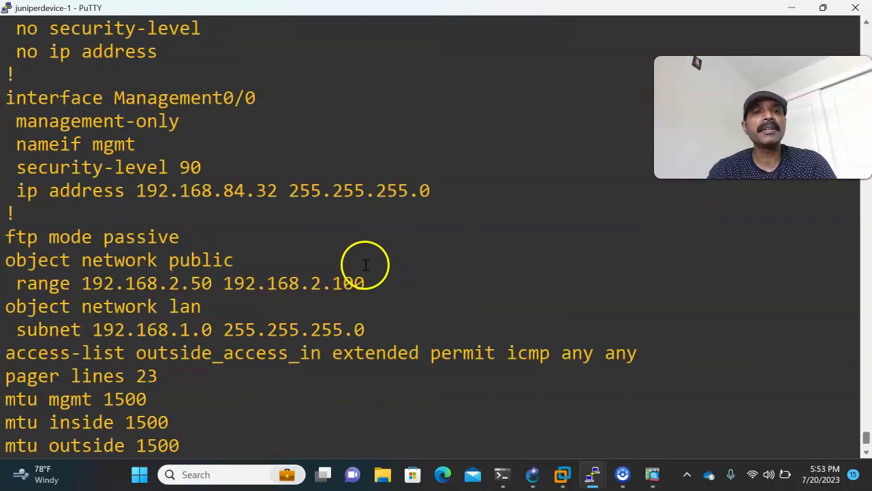
pyautogui.moveTo(152, 116); pyautogui.dragTo(232, 204)
pyautogui.click(211, 196)
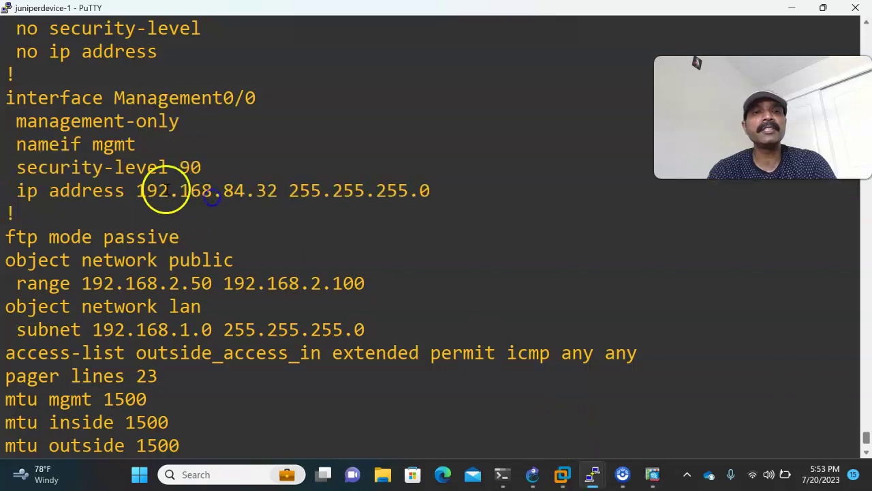
# Check the GNS3 topology, return to the ciscoasa console and examine the lan and public network object definitions.
pyautogui.click(533, 474)
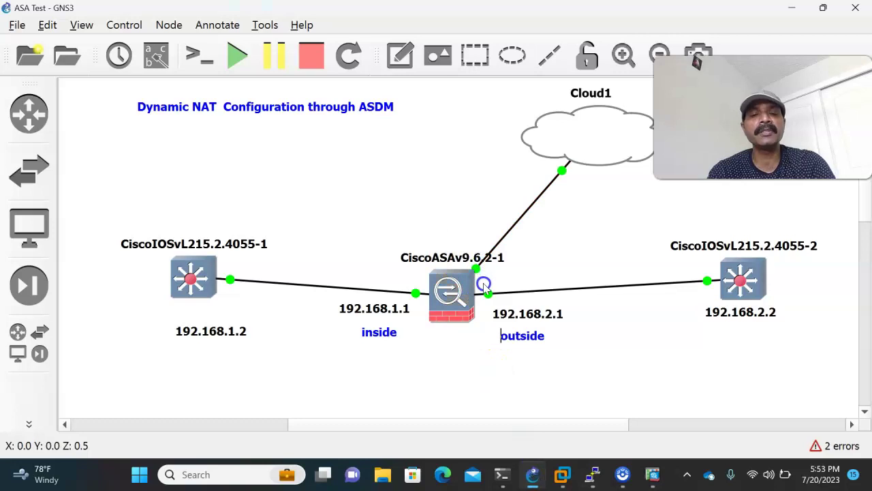
pyautogui.click(593, 475)
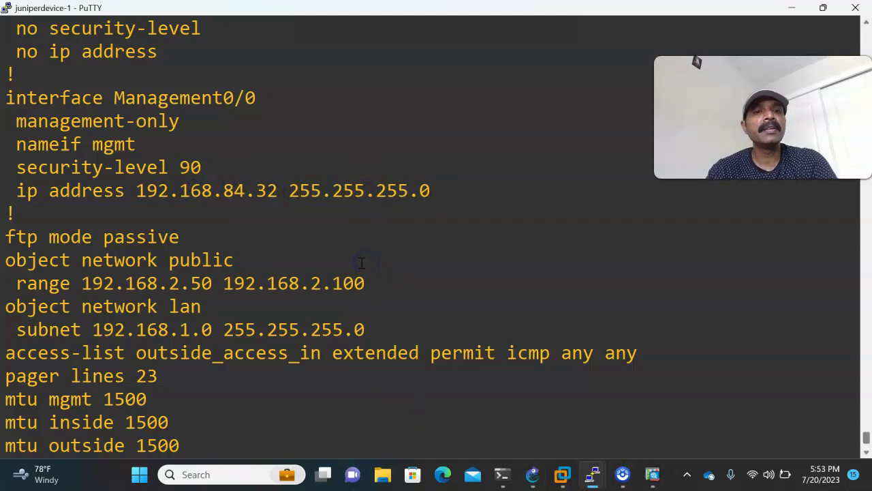
pyautogui.moveTo(6, 307); pyautogui.dragTo(369, 330)
pyautogui.click(231, 331)
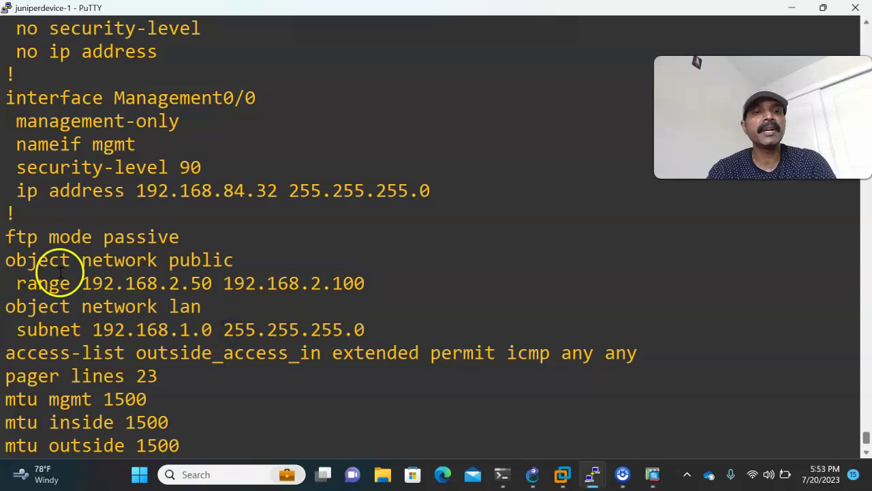
pyautogui.moveTo(4, 257)
pyautogui.mouseDown()
pyautogui.moveTo(307, 257)
pyautogui.moveTo(361, 290)
pyautogui.mouseUp()
pyautogui.click(361, 290)
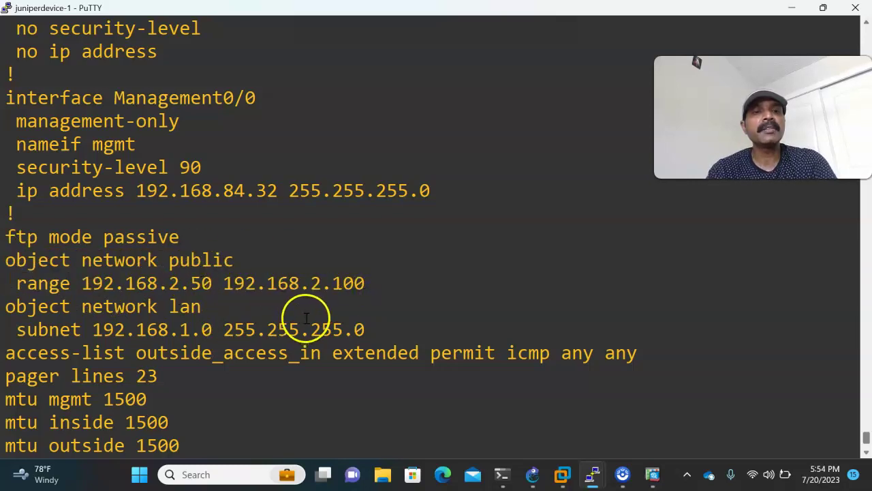
# Continue through the running configuration and examine the lan object's dynamic NAT line from inside to outside.
pyautogui.press('space')
pyautogui.scroll(3, 386, 330)
pyautogui.scroll(3, 386, 330)
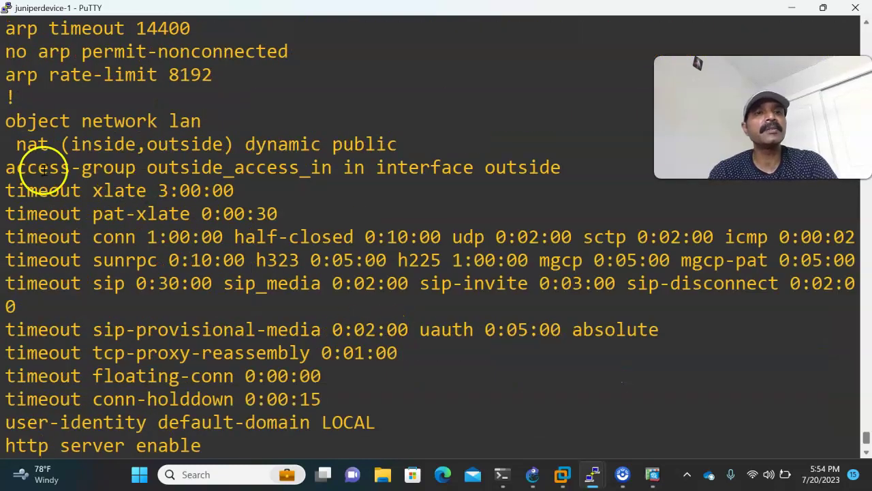
pyautogui.moveTo(6, 145); pyautogui.dragTo(224, 145)
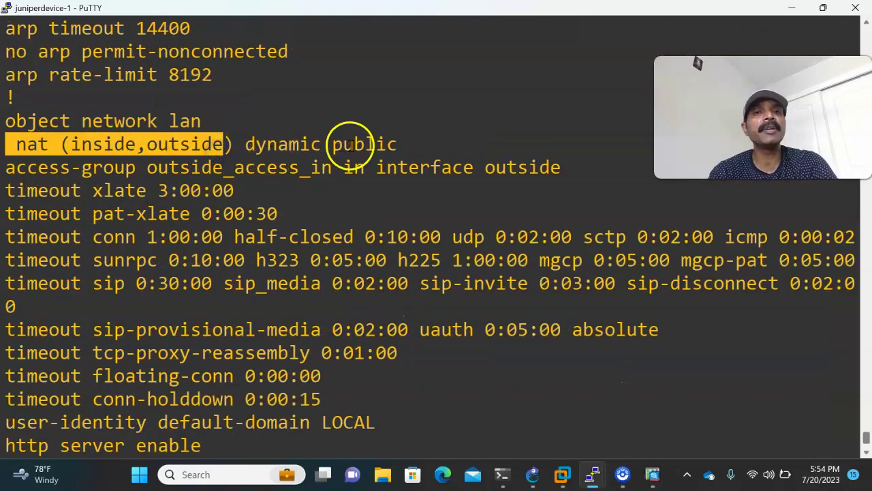
pyautogui.click(432, 141)
pyautogui.moveTo(432, 140); pyautogui.dragTo(251, 146)
pyautogui.click(315, 162)
pyautogui.moveTo(7, 145); pyautogui.dragTo(387, 144)
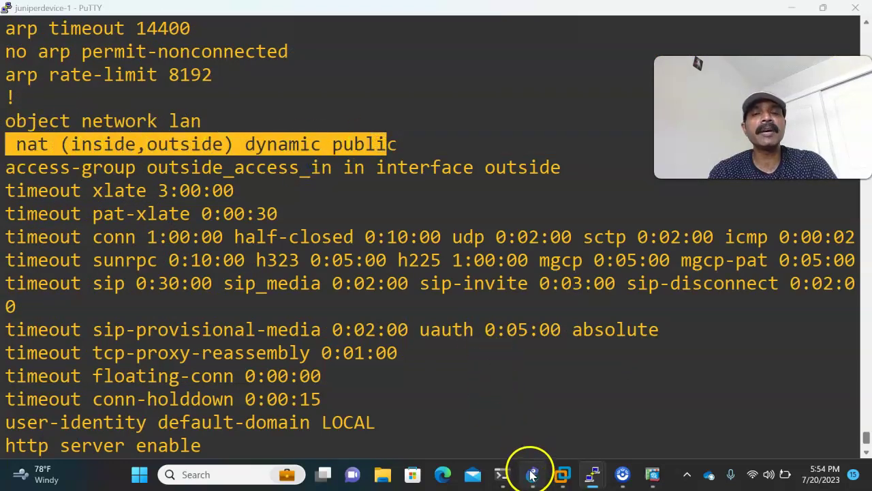
# Compare the NAT configuration with the GNS3 topology, examine the outside access-group line and page through the remaining configuration.
pyautogui.click(531, 474)
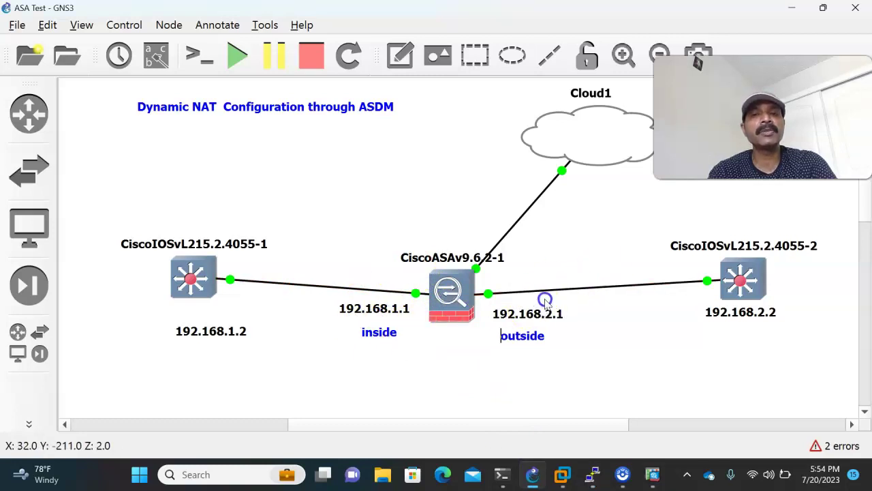
pyautogui.moveTo(591, 470)
pyautogui.click(434, 407)
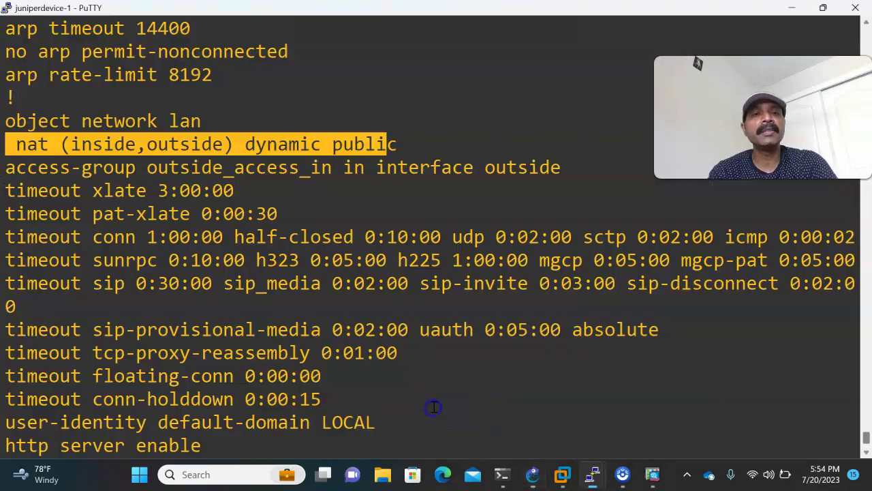
pyautogui.moveTo(52, 167); pyautogui.dragTo(538, 167)
pyautogui.press('space')
pyautogui.press('space')
pyautogui.press('space')
pyautogui.press('space')
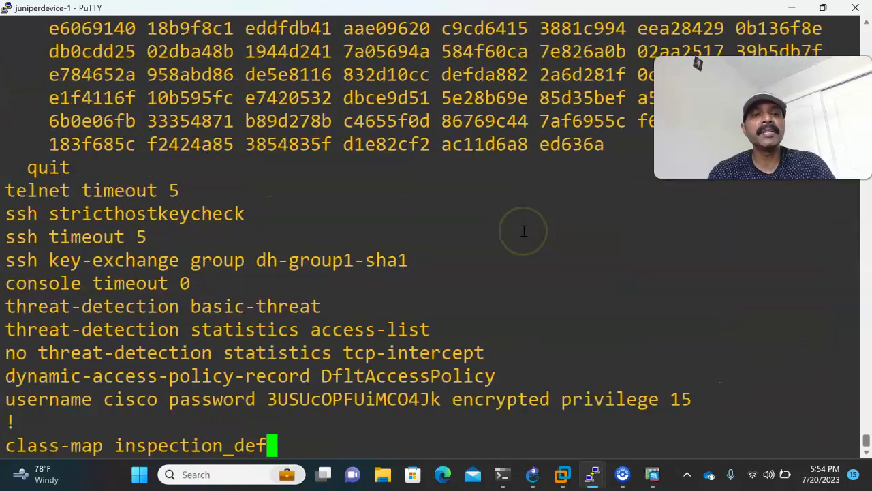
pyautogui.press('space')
# Check the GNS3 topology, switch to the cisco1 switch's PuTTY console and bring up its command prompt.
pyautogui.click(533, 475)
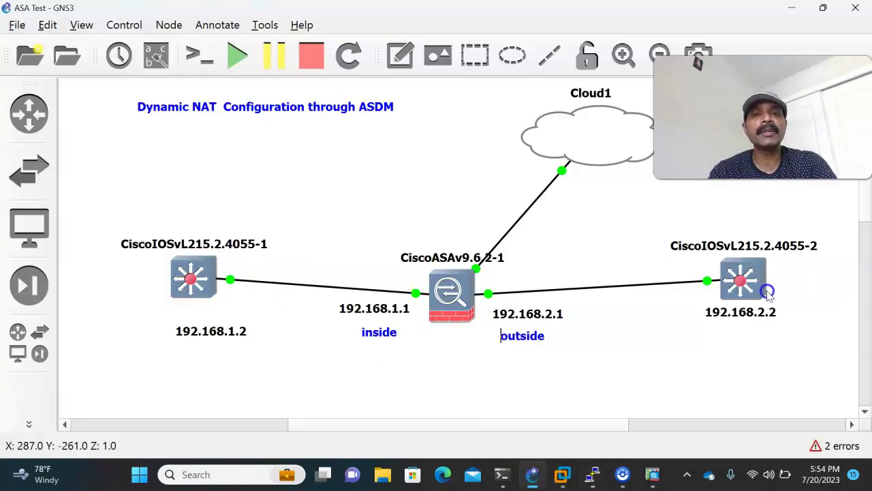
pyautogui.moveTo(593, 475)
pyautogui.click(464, 422)
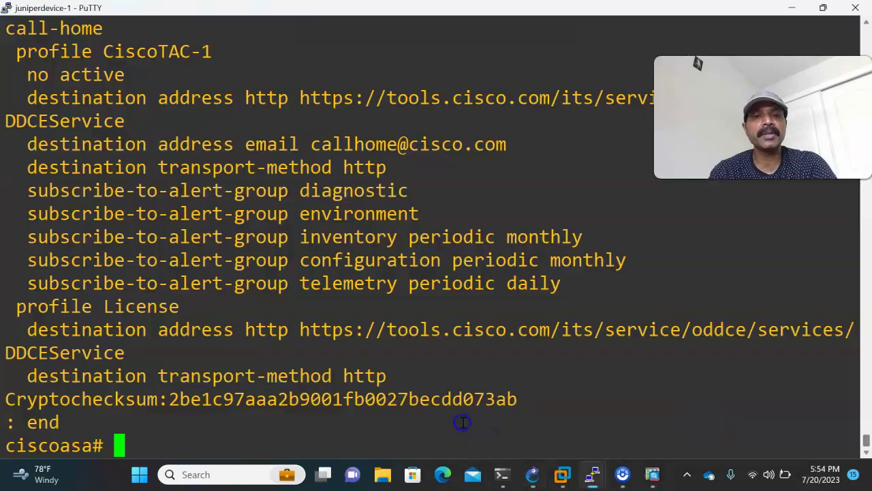
pyautogui.click(579, 417)
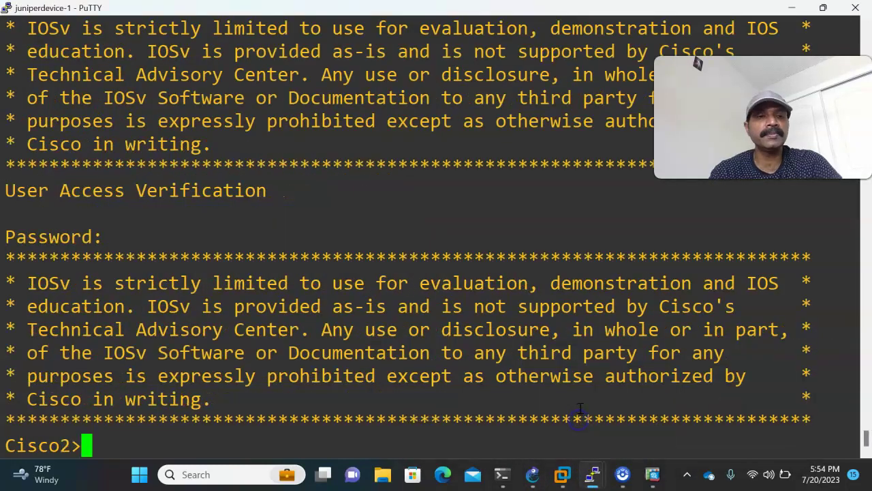
pyautogui.press('Return')
pyautogui.press('Return')
pyautogui.press('Return')
pyautogui.press('Return')
pyautogui.press('Return')
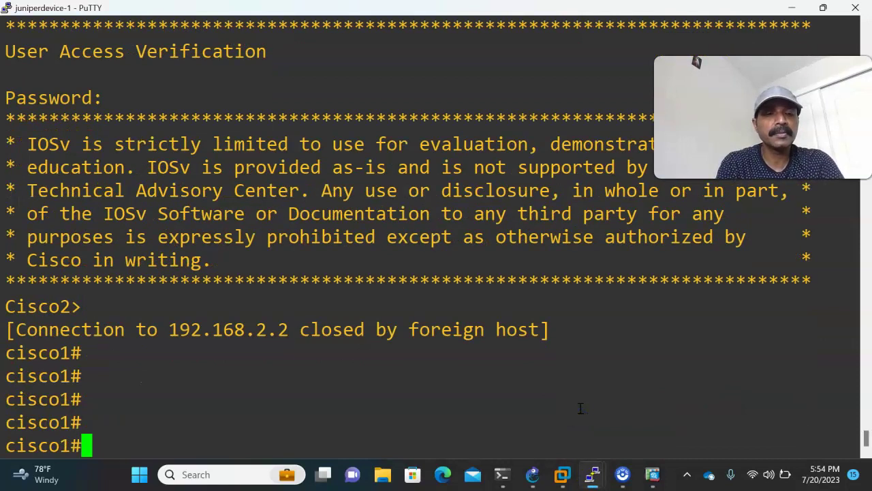
# Show the running configuration of interface gigabitEthernet 0/0 on cisco1.
pyautogui.write('show run')
pyautogui.press('Tab')
pyautogui.write('in')
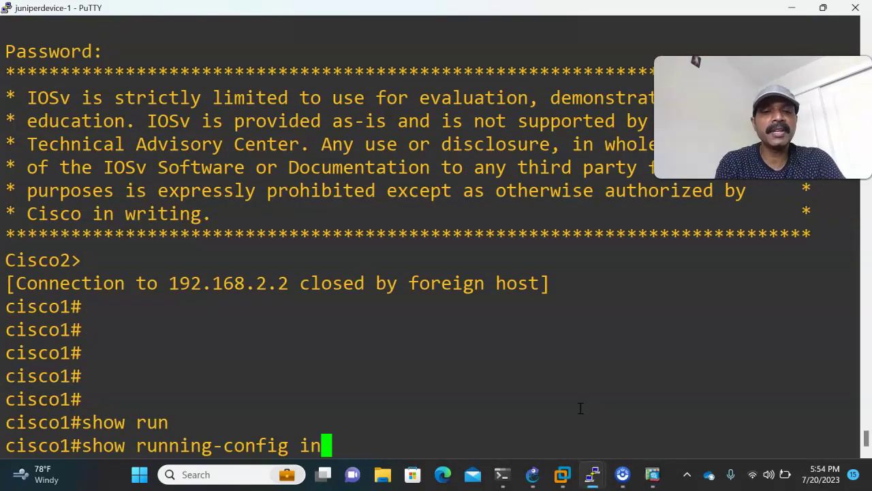
pyautogui.write('ter')
pyautogui.press('Tab')
pyautogui.write('gi')
pyautogui.press('Tab')
pyautogui.write('0/0')
pyautogui.press('Return')
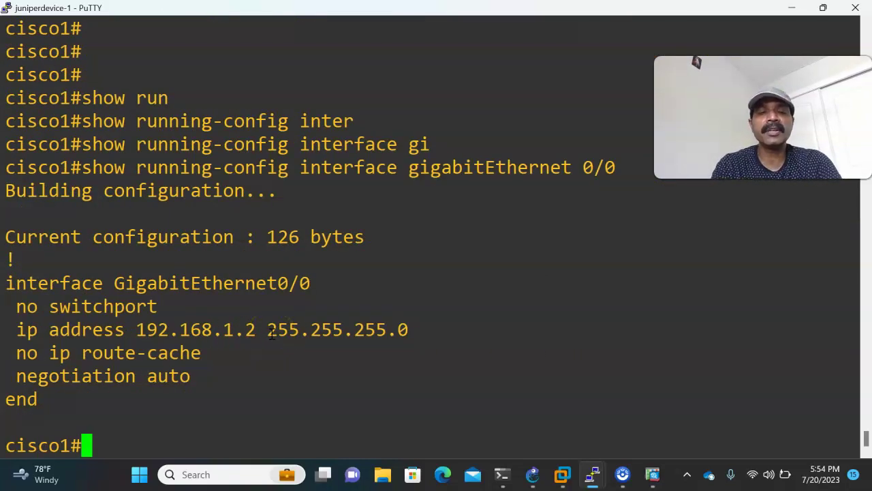
# Display cisco1's default gateway line by filtering the running configuration with "inc def".
pyautogui.write('show ')
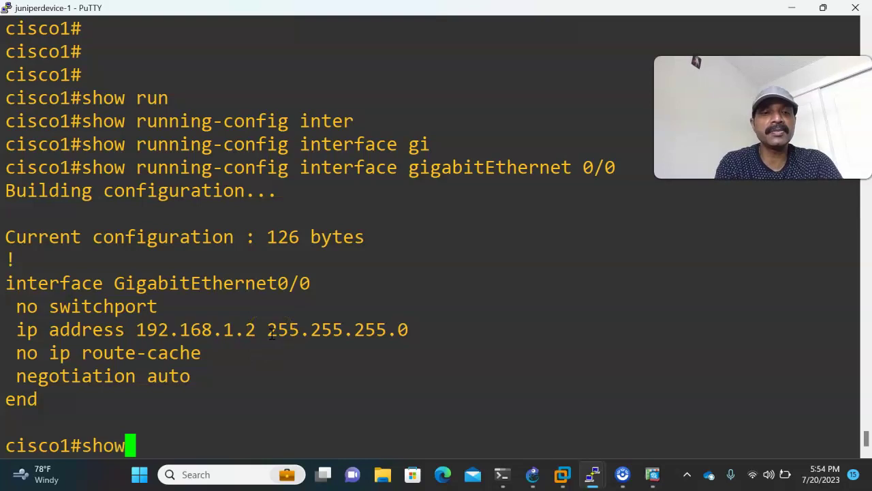
pyautogui.write('run')
pyautogui.press('Tab')
pyautogui.write('| i')
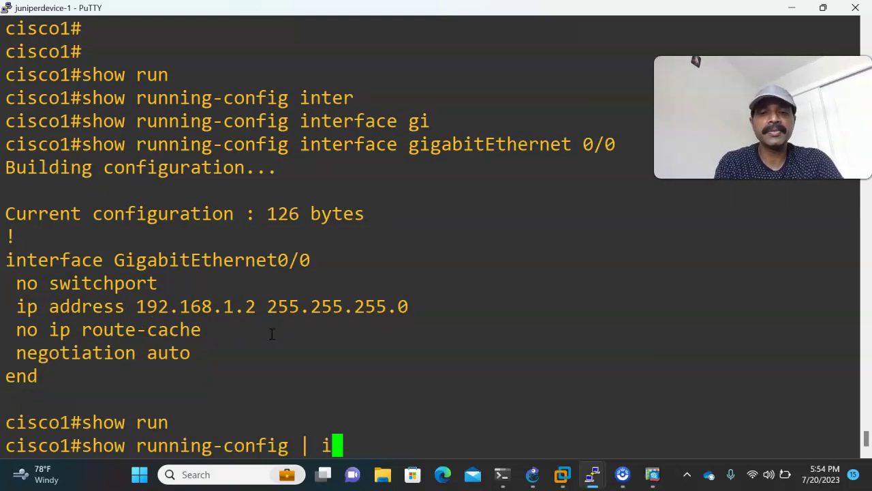
pyautogui.write('nc def')
pyautogui.press('Return')
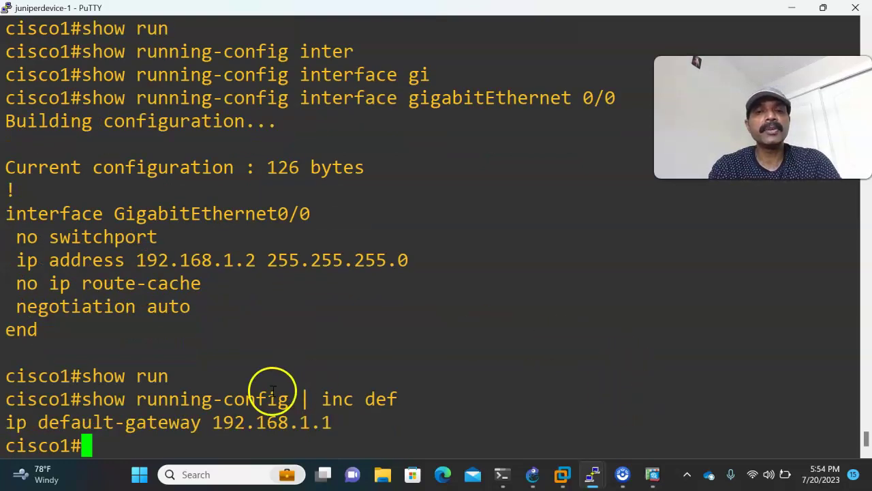
# Display cisco1's IP routing line by filtering the running configuration with "inc routing".
pyautogui.press('Up')
pyautogui.press('BackSpace')
pyautogui.press('BackSpace')
pyautogui.press('BackSpace')
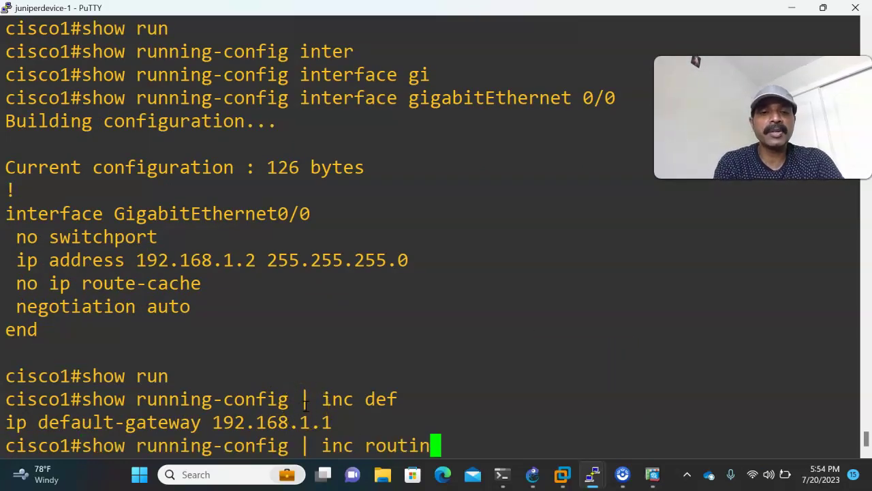
pyautogui.press('Return')
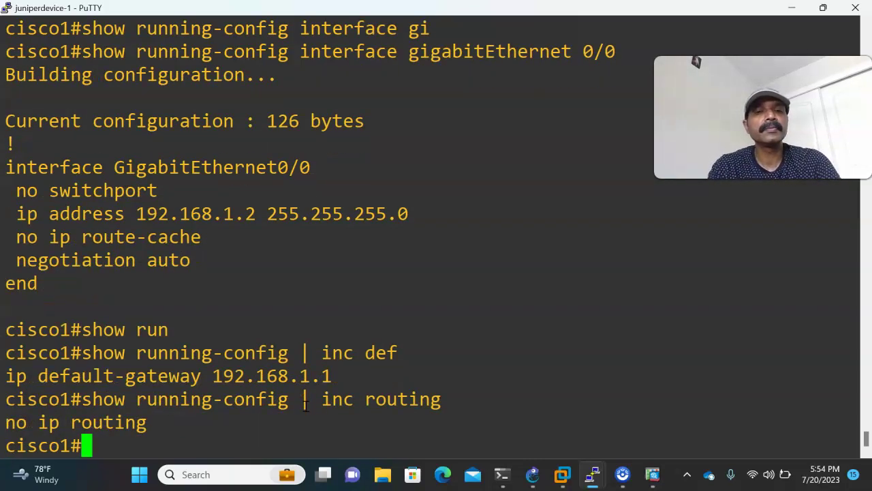
# Check the outside switch in the GNS3 topology, switch to Cisco2's PuTTY console and bring up its prompt.
pyautogui.click(532, 475)
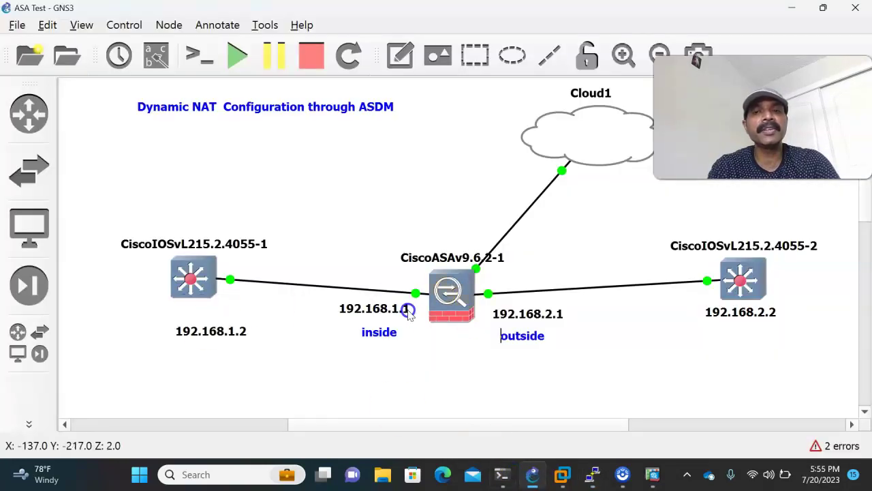
pyautogui.click(742, 273)
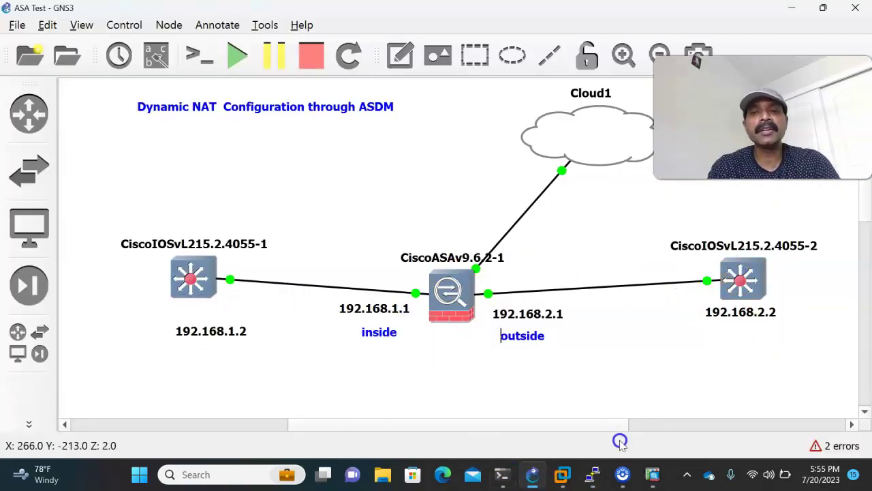
pyautogui.moveTo(591, 481)
pyautogui.click(702, 420)
pyautogui.press('Return')
pyautogui.press('Return')
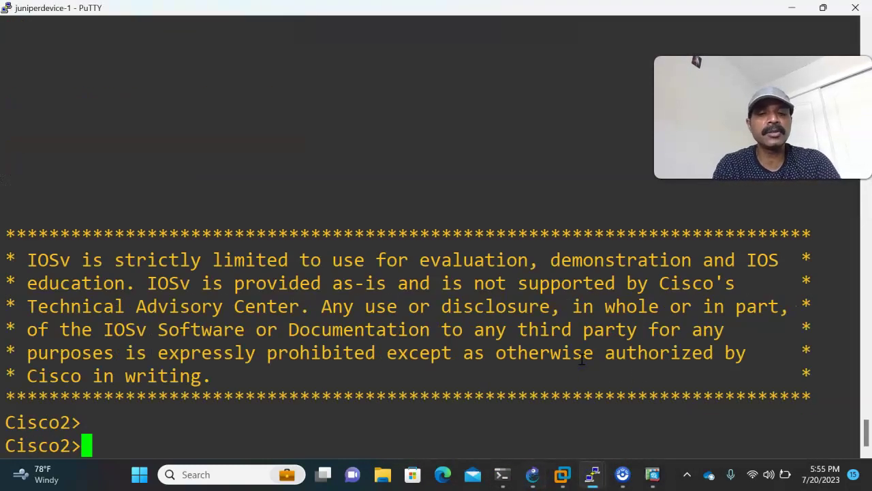
# Enter privileged EXEC mode on Cisco2 with the enable password.
pyautogui.write('en')
pyautogui.press('Return')
pyautogui.press('Return')
pyautogui.press('Return')
pyautogui.press('Return')
pyautogui.press('Return')
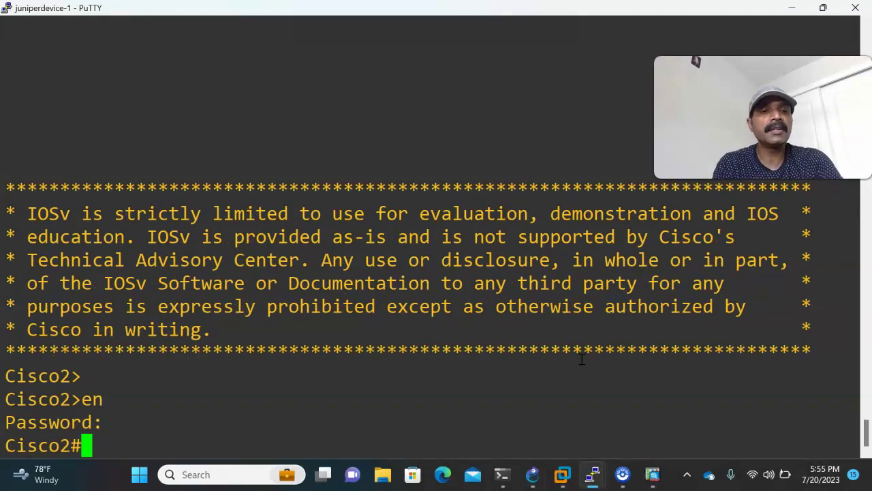
# Show the running configuration of interface gigabitEthernet 0/2 on Cisco2.
pyautogui.write('show run')
pyautogui.press('Tab')
pyautogui.write('inter')
pyautogui.press('Tab')
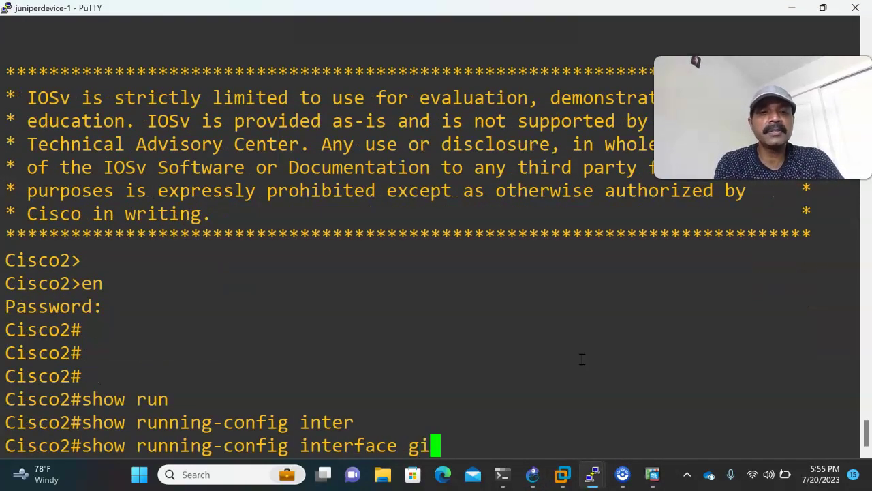
pyautogui.write('gi')
pyautogui.press('Tab')
pyautogui.write('0/2')
pyautogui.press('Return')
# Show the running configuration of interface gigabitEthernet 0/1 on Cisco2.
pyautogui.press('Up')
pyautogui.press('BackSpace')
pyautogui.write('1')
pyautogui.press('Return')
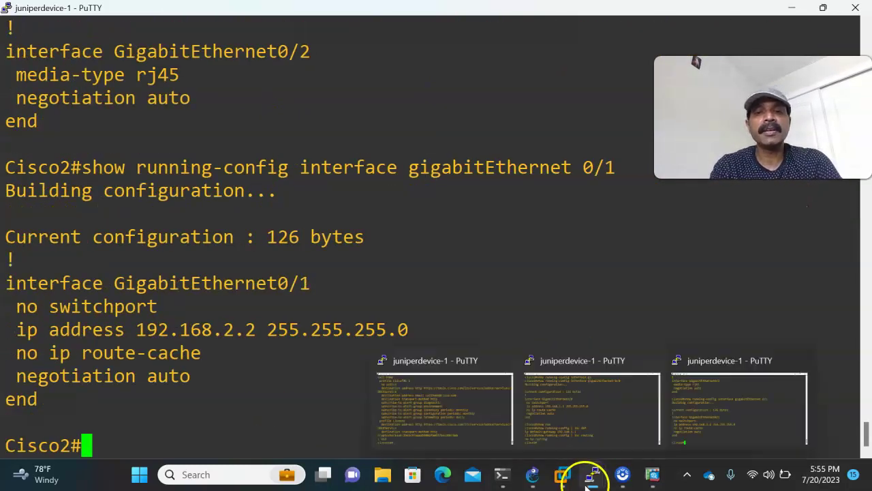
# Check the outside addressing in the GNS3 topology and display Cisco2's default gateway line by filtering the running configuration with "inc def".
pyautogui.click(532, 476)
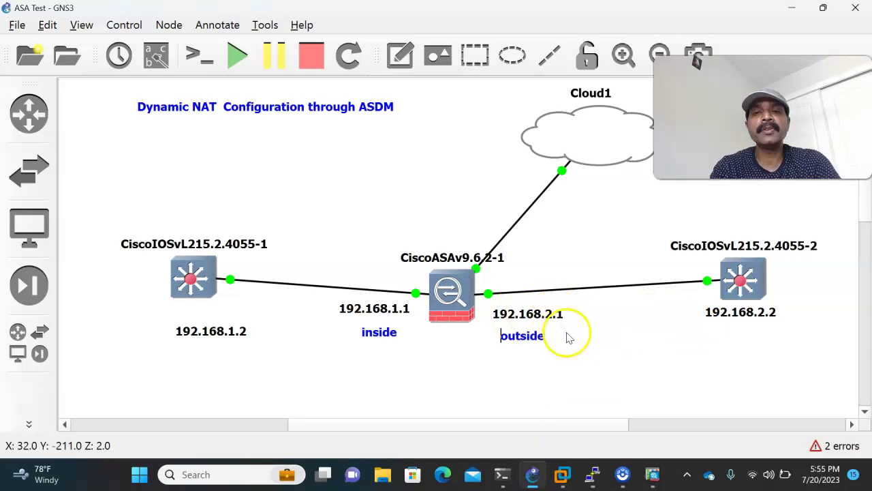
pyautogui.hotkey('alt', 'Tab')
pyautogui.write('show run')
pyautogui.press('Tab')
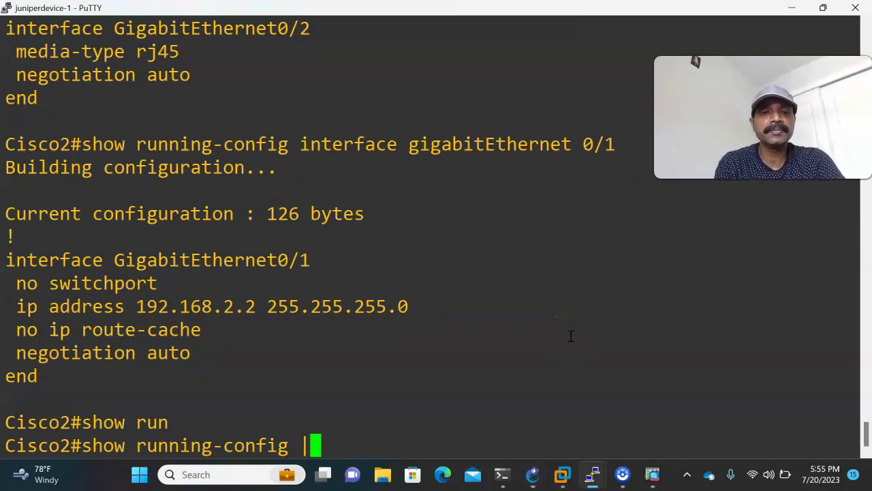
pyautogui.write('| inc def')
pyautogui.press('Return')
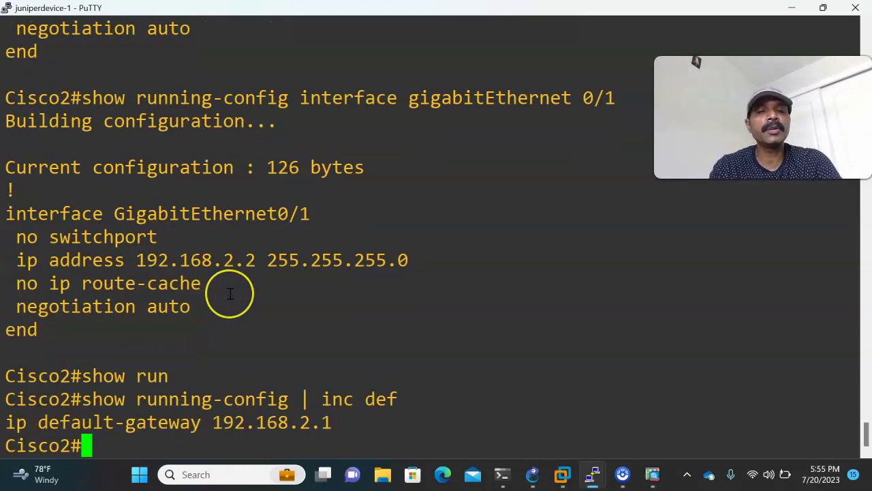
# Display Cisco2's IP routing line by filtering the running configuration with "inc routing".
pyautogui.press('Up')
pyautogui.press('BackSpace')
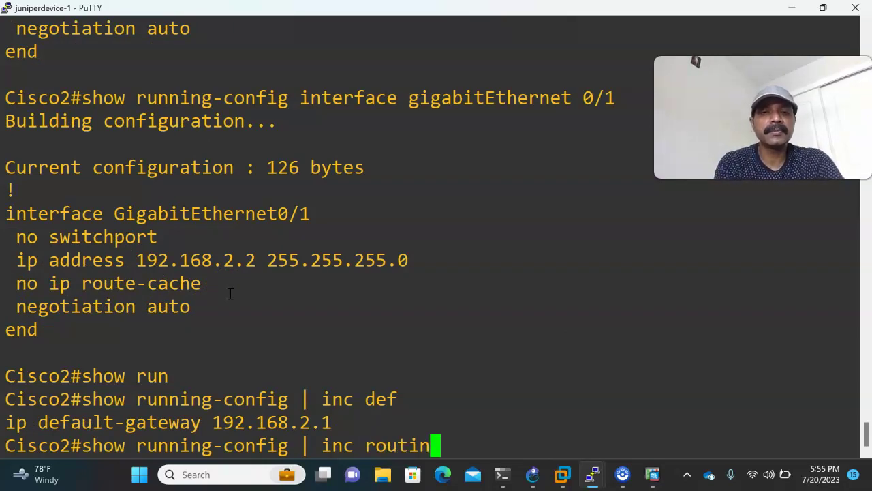
pyautogui.press('Return')
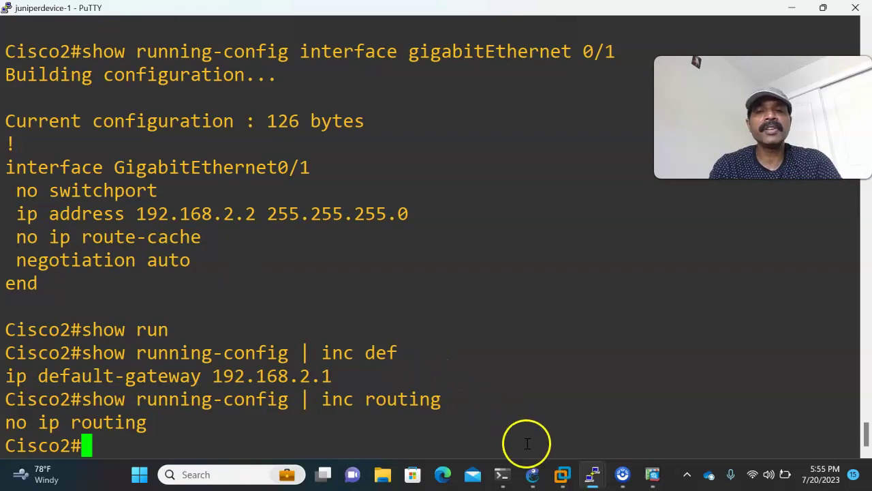
# Review the GNS3 topology, switch to the ciscoasa PuTTY console and run "show nat detail" to examine the origin and translated addresses.
pyautogui.click(532, 472)
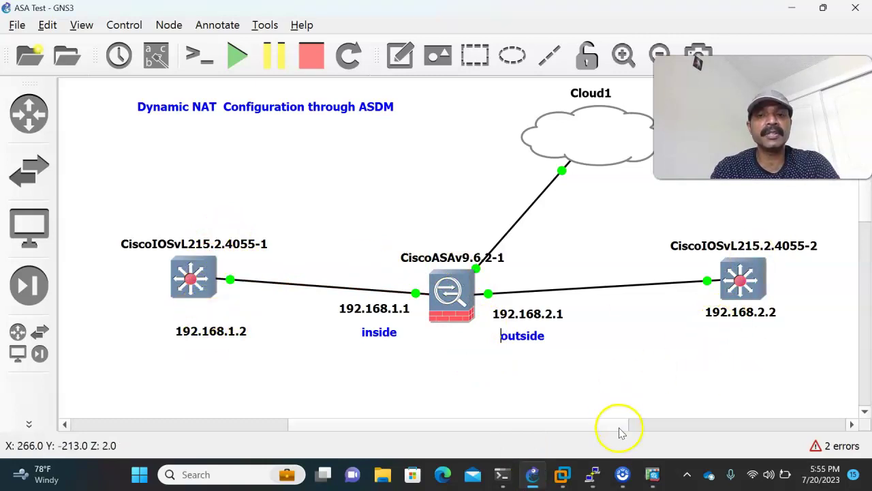
pyautogui.moveTo(596, 463)
pyautogui.click(469, 430)
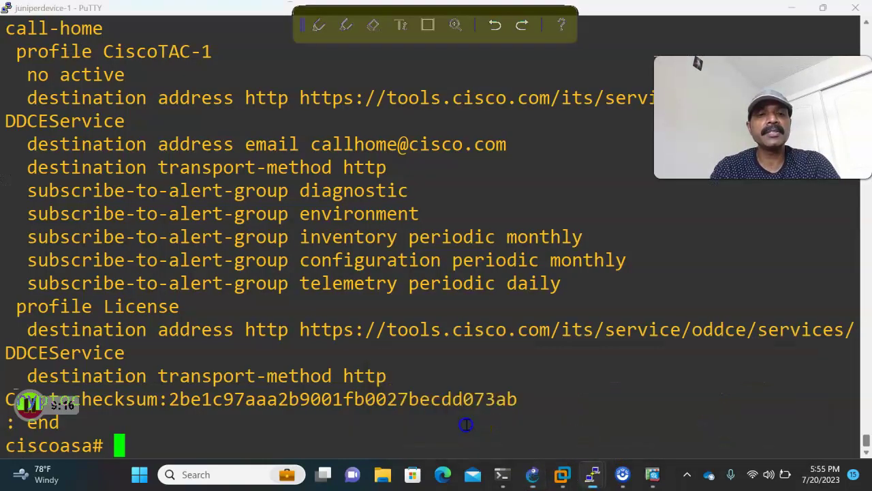
pyautogui.write('show')
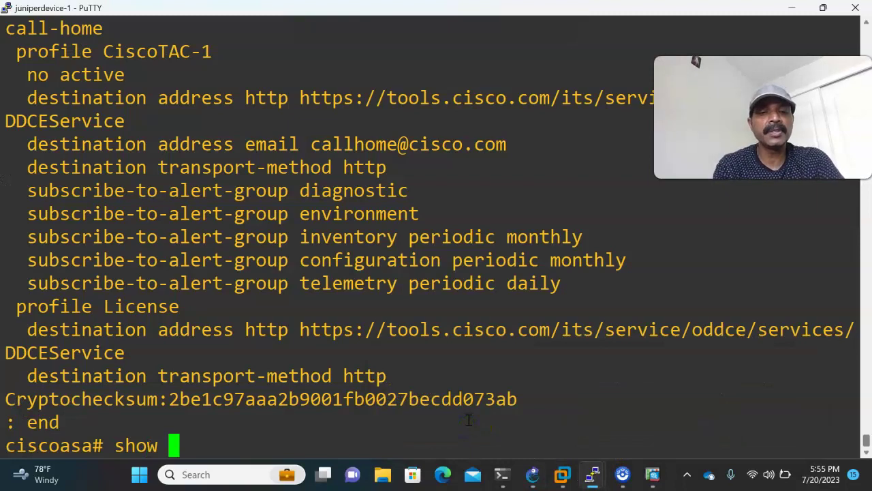
pyautogui.write(' nat det')
pyautogui.press('Tab')
pyautogui.press('Return')
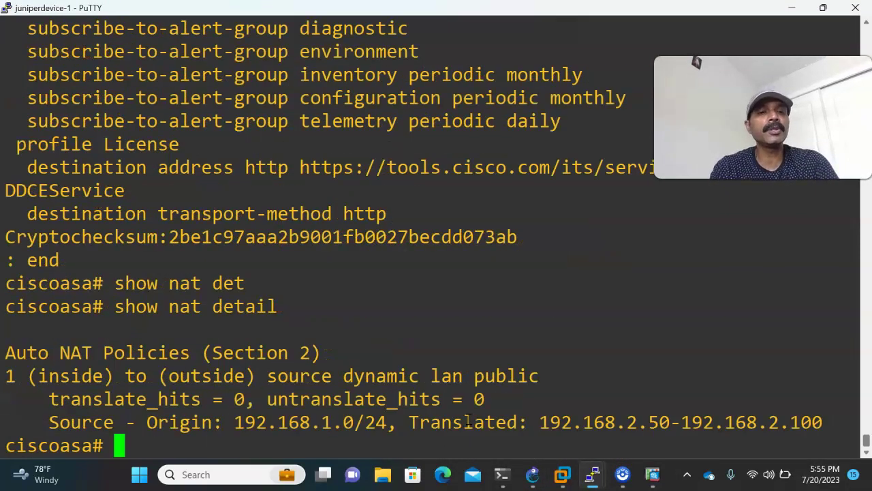
pyautogui.moveTo(234, 422); pyautogui.dragTo(387, 423)
pyautogui.click(448, 427)
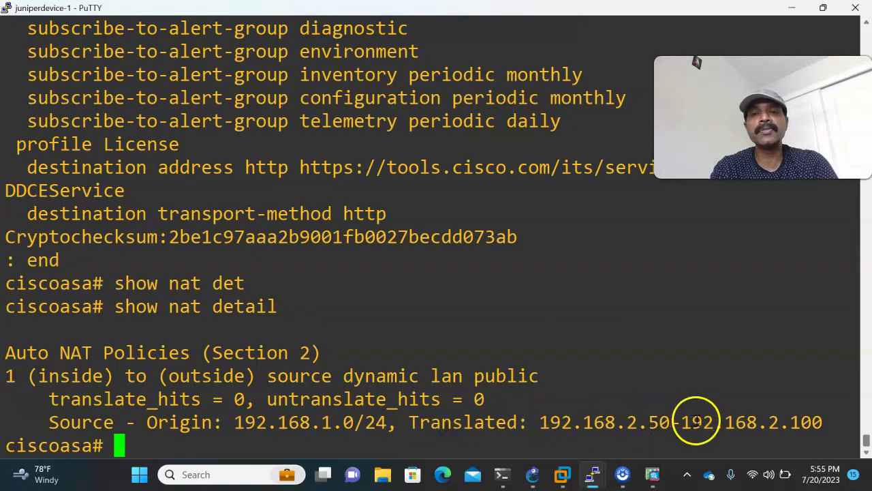
# Display the ASA's current address translations with "show xlate detail".
pyautogui.write('show ')
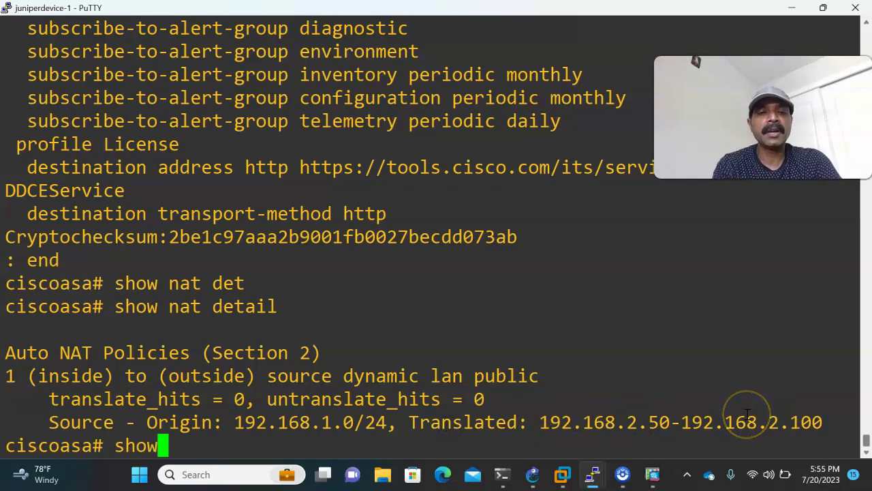
pyautogui.write('c')
pyautogui.press('BackSpace')
pyautogui.write('xl')
pyautogui.press('Tab')
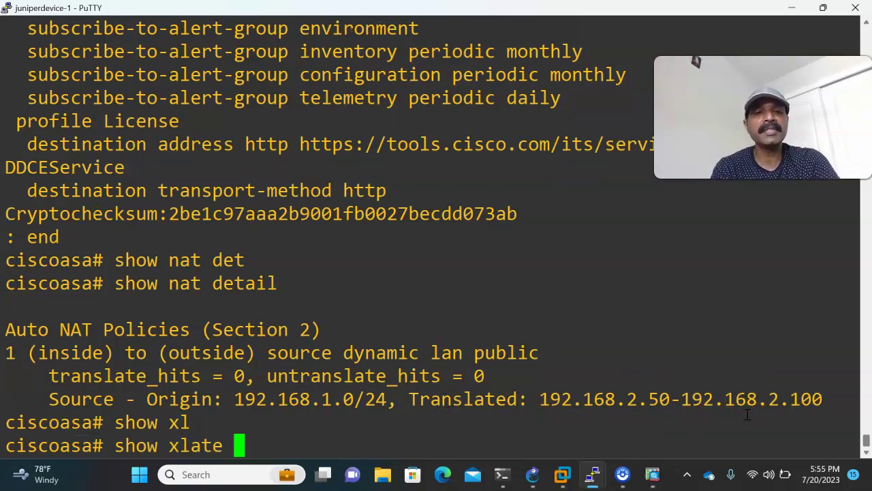
pyautogui.write('det')
pyautogui.press('Tab')
pyautogui.press('Return')
pyautogui.press('Return')
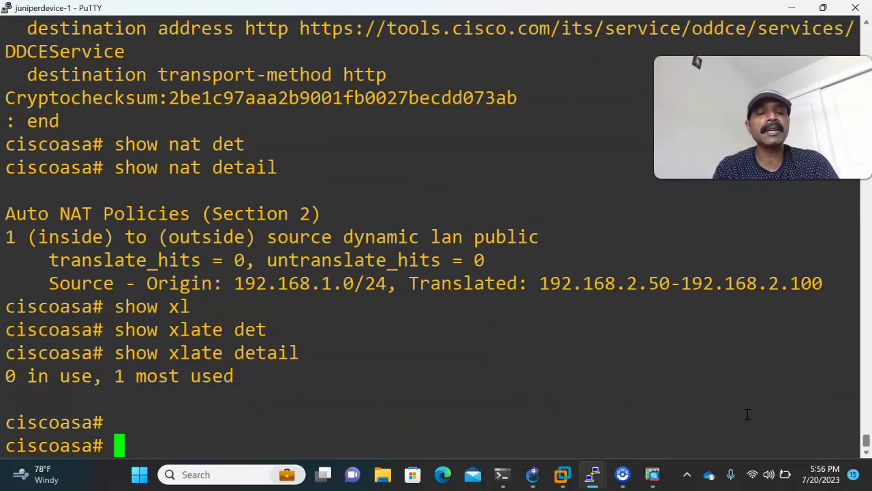
pyautogui.press('Return')
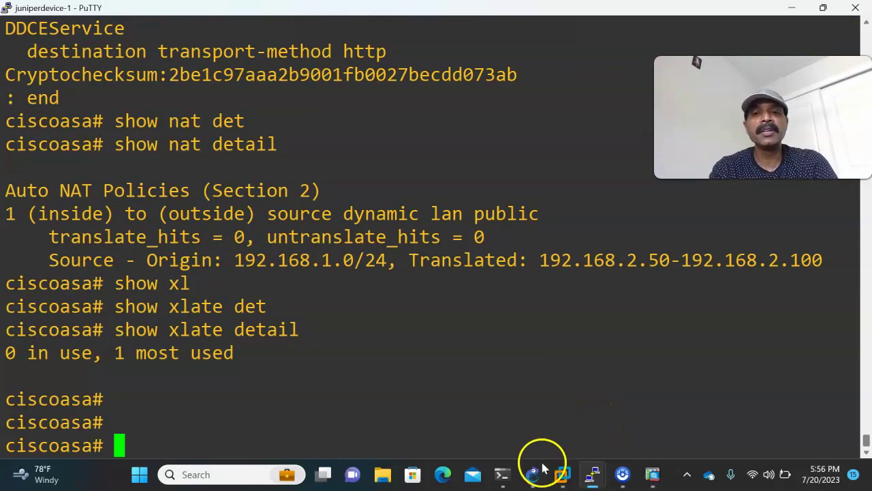
# Telnet from the cisco1 console to 192.168.2.2, log in with the access password and exit the session.
pyautogui.click(535, 471)
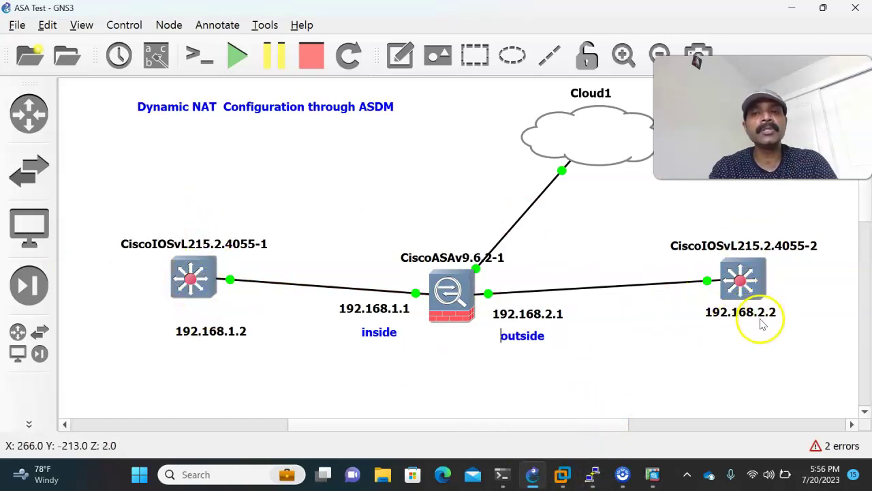
pyautogui.moveTo(591, 474)
pyautogui.click(585, 434)
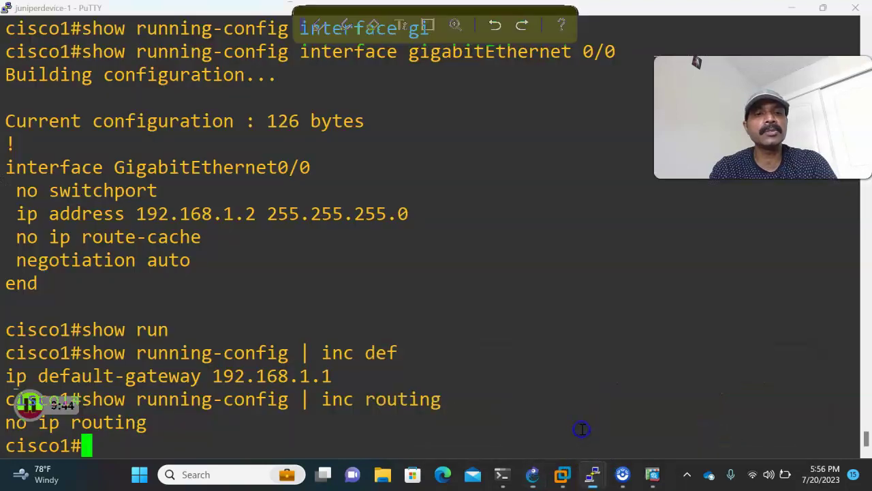
pyautogui.write('telnet ')
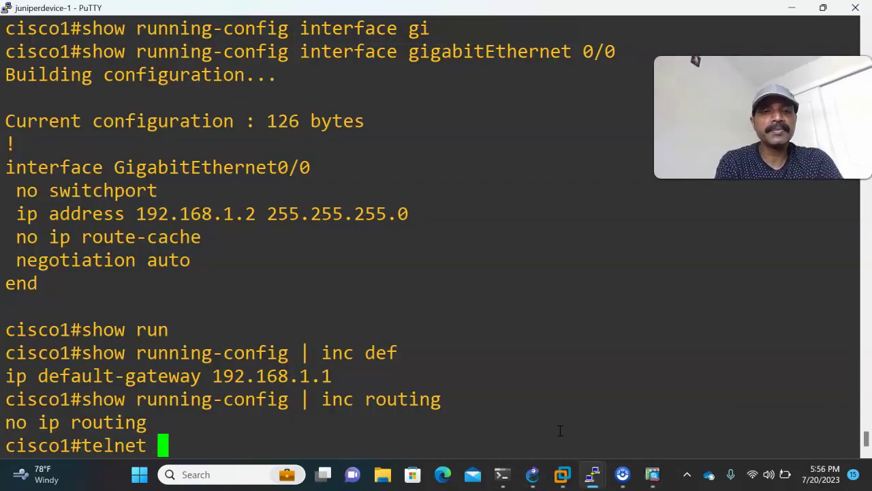
pyautogui.write('192.168.2.2')
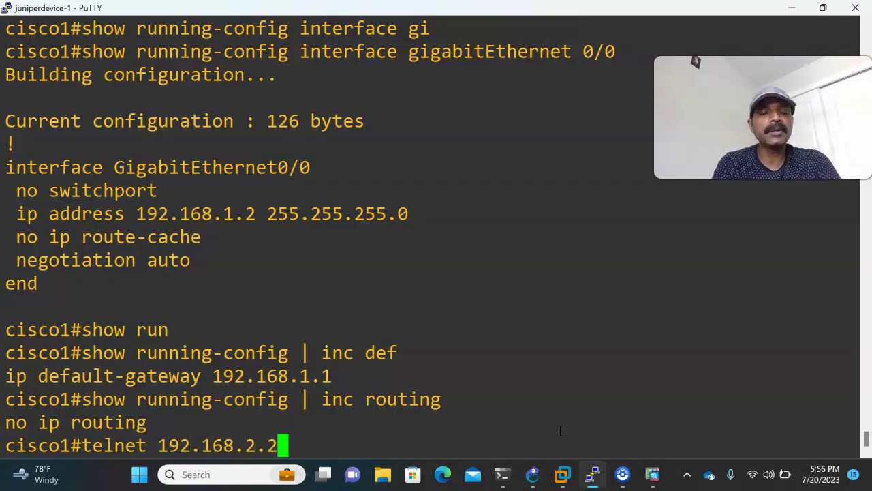
pyautogui.press('Return')
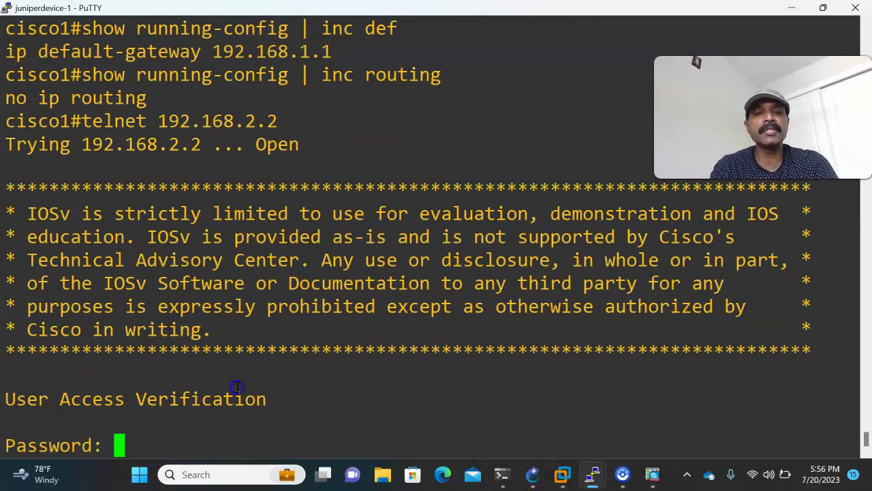
pyautogui.press('Return')
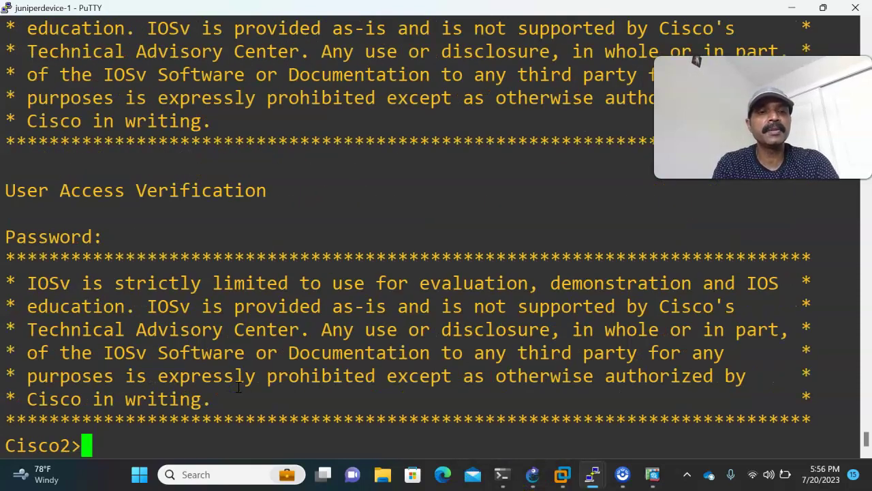
pyautogui.write('exit')
pyautogui.press('Return')
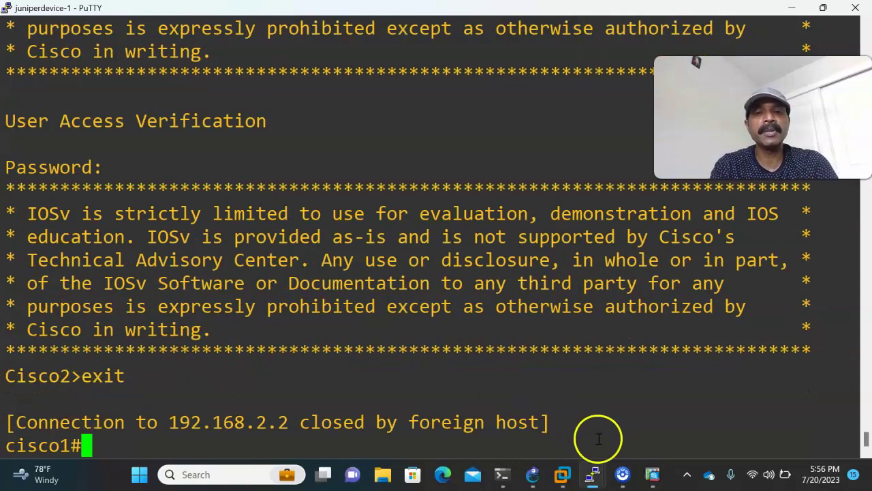
# Return to the ciscoasa console and rerun "show xlate detail" to check the translation for the Telnet session.
pyautogui.moveTo(594, 471)
pyautogui.click(476, 436)
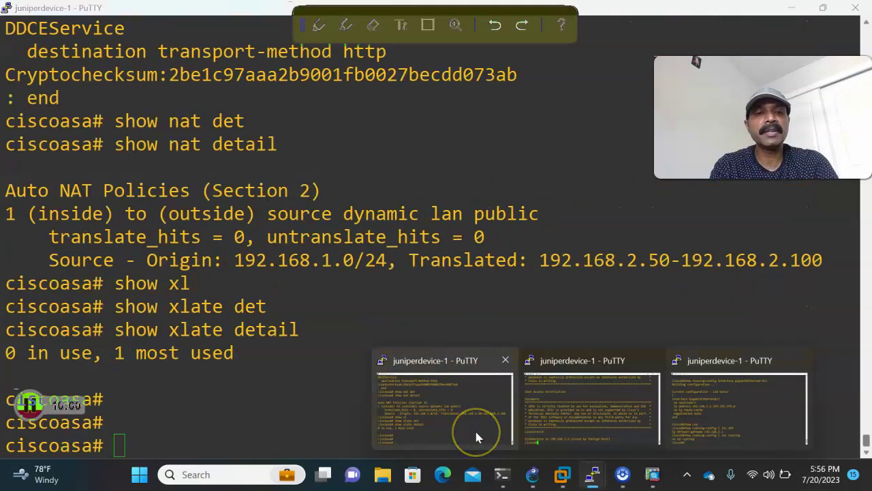
pyautogui.press('Up')
pyautogui.press('Return')
pyautogui.press('Return')
pyautogui.press('Return')
pyautogui.press('Return')
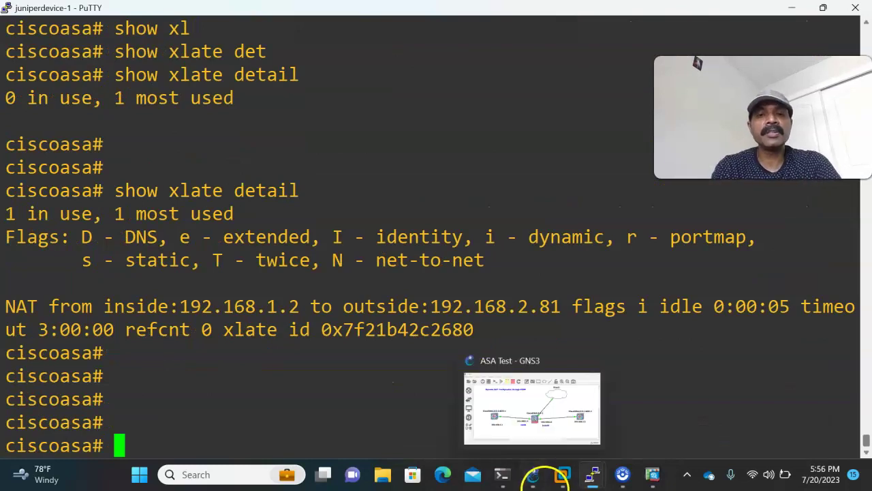
# Compare the inside-to-outside translation entry on the ASA with the addresses in the GNS3 topology.
pyautogui.click(538, 481)
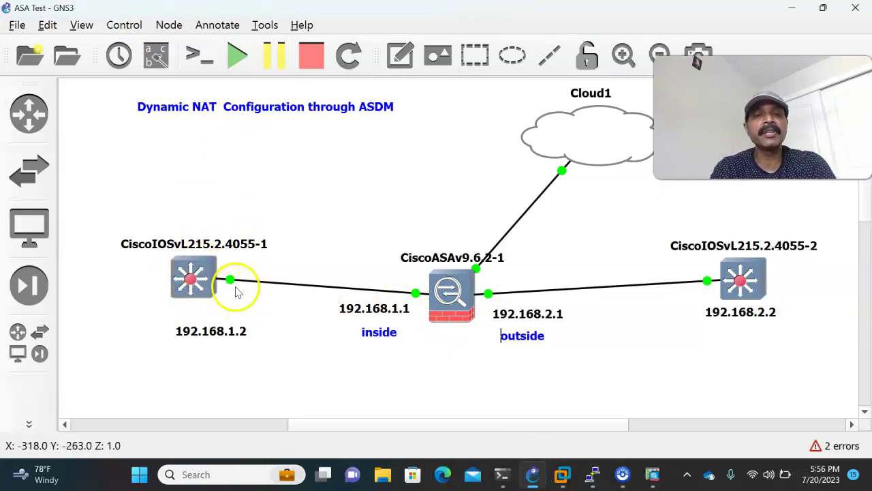
pyautogui.hotkey('alt', 'Tab')
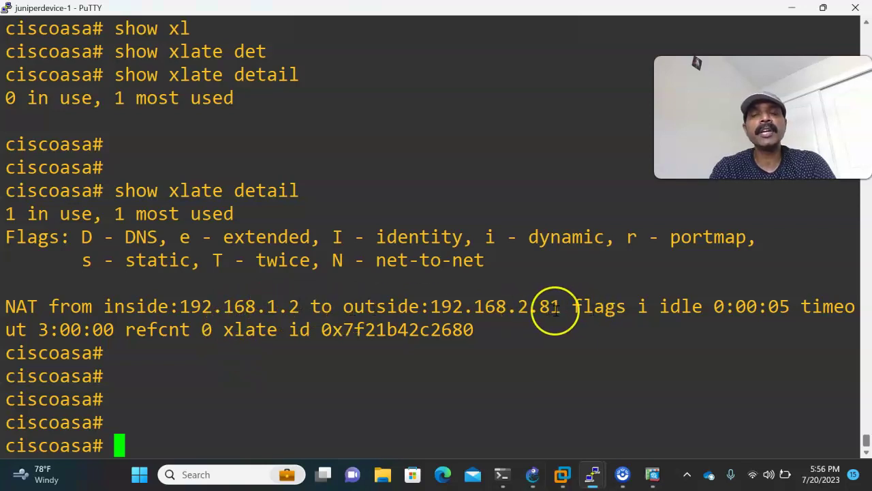
pyautogui.hotkey('alt', 'Tab')
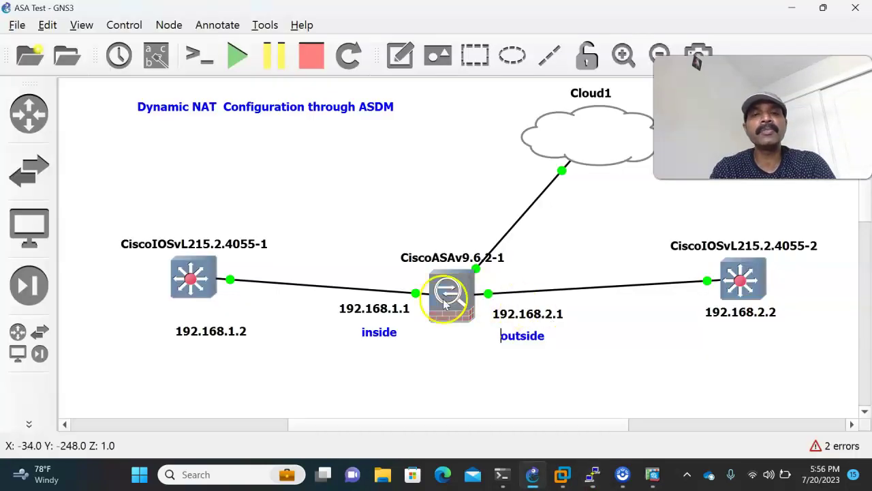
pyautogui.hotkey('alt', 'Tab')
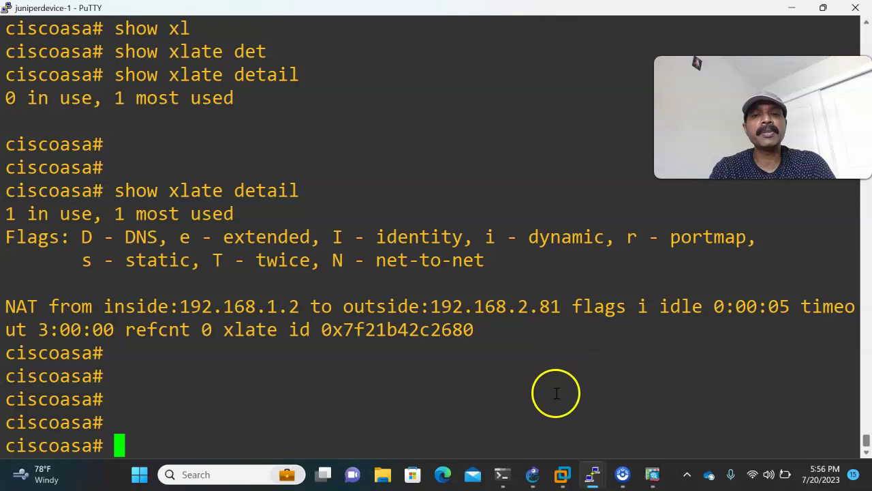
pyautogui.click(532, 475)
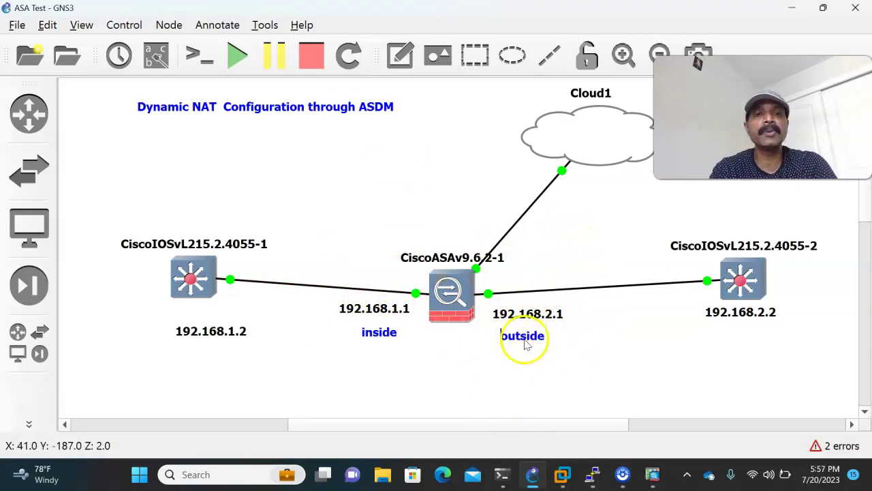
pyautogui.click(81, 391)
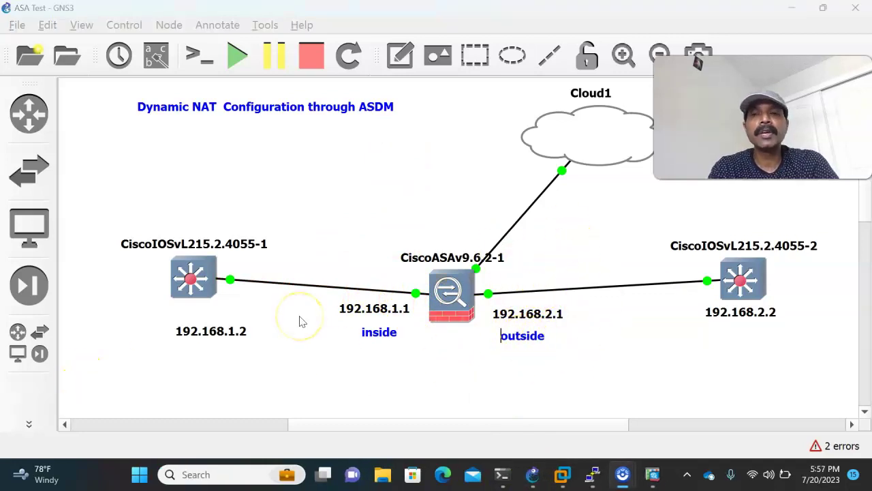